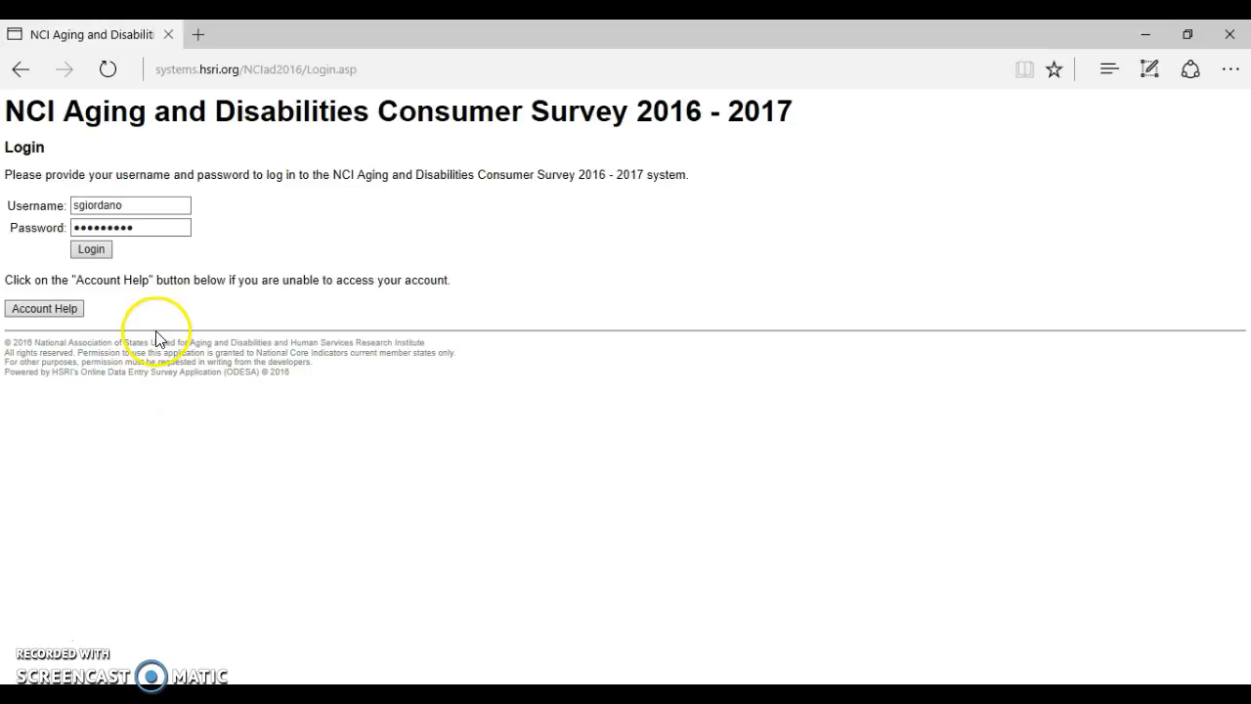
Log in to the NCI survey site with the filled-in username and password.
click(91, 250)
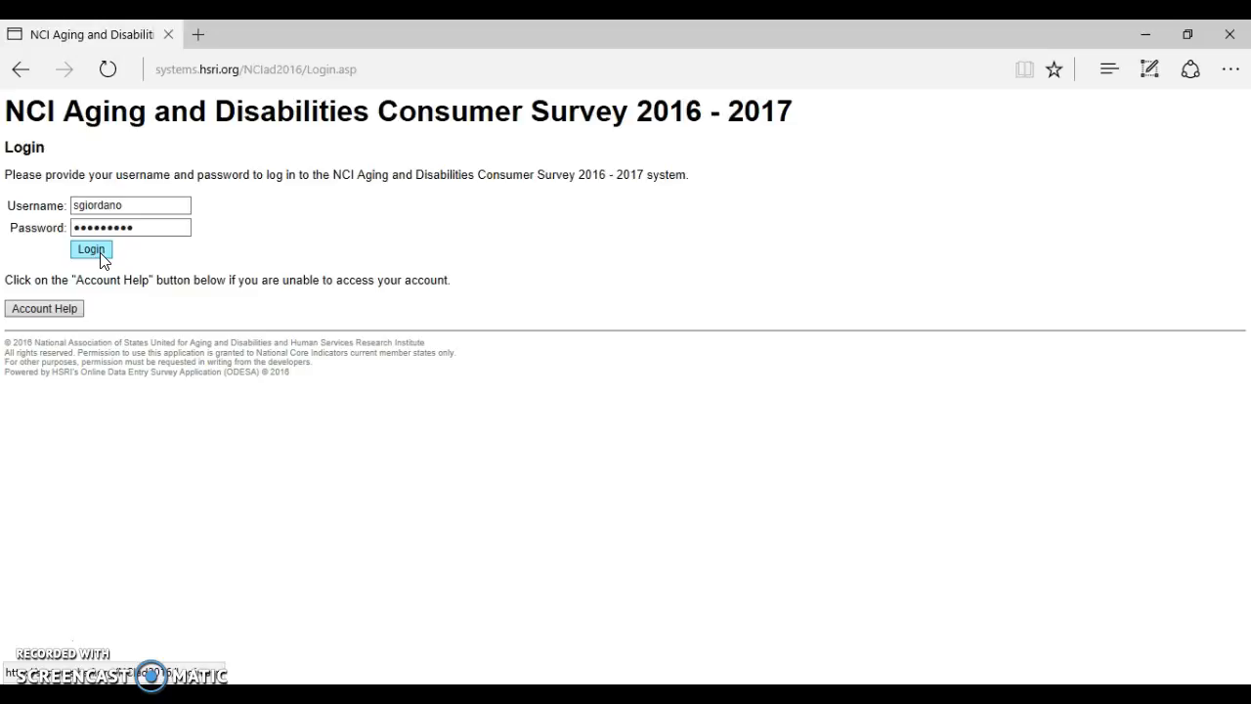
click(99, 255)
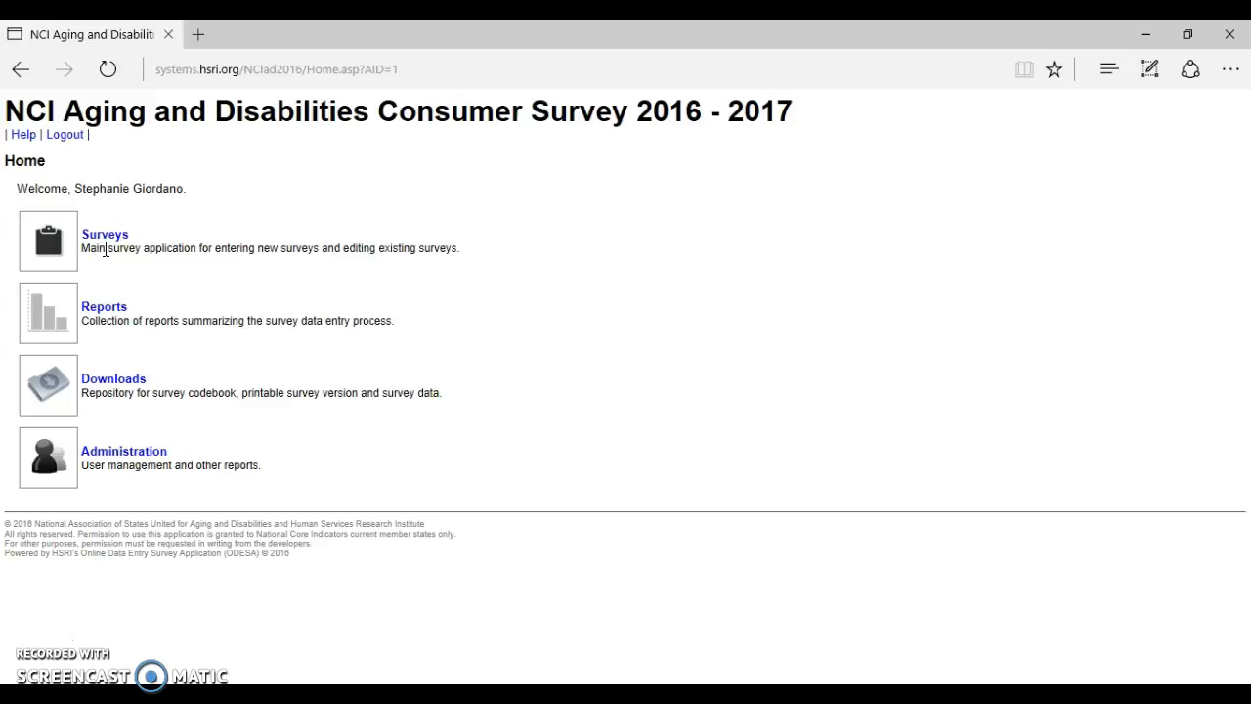
Open the Surveys list showing records TN124, test and 1234.
click(102, 238)
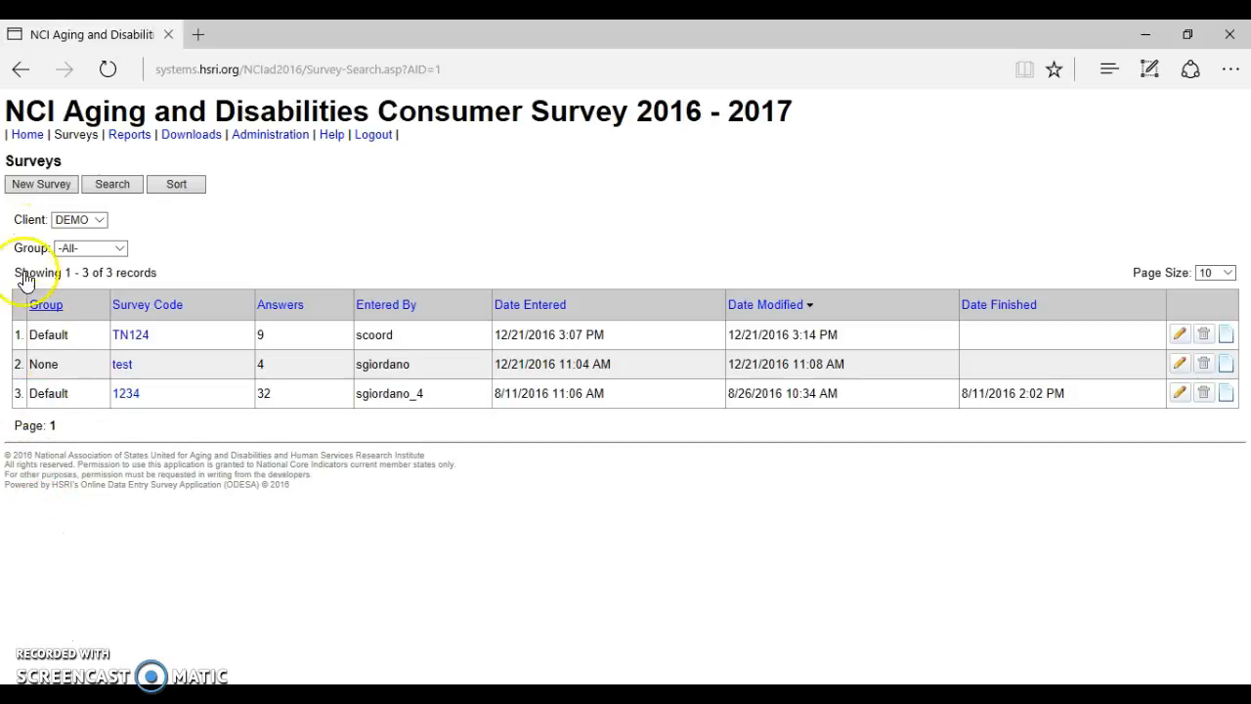
Create a new survey with code BItest and continue to its Pre-Survey Form.
click(30, 190)
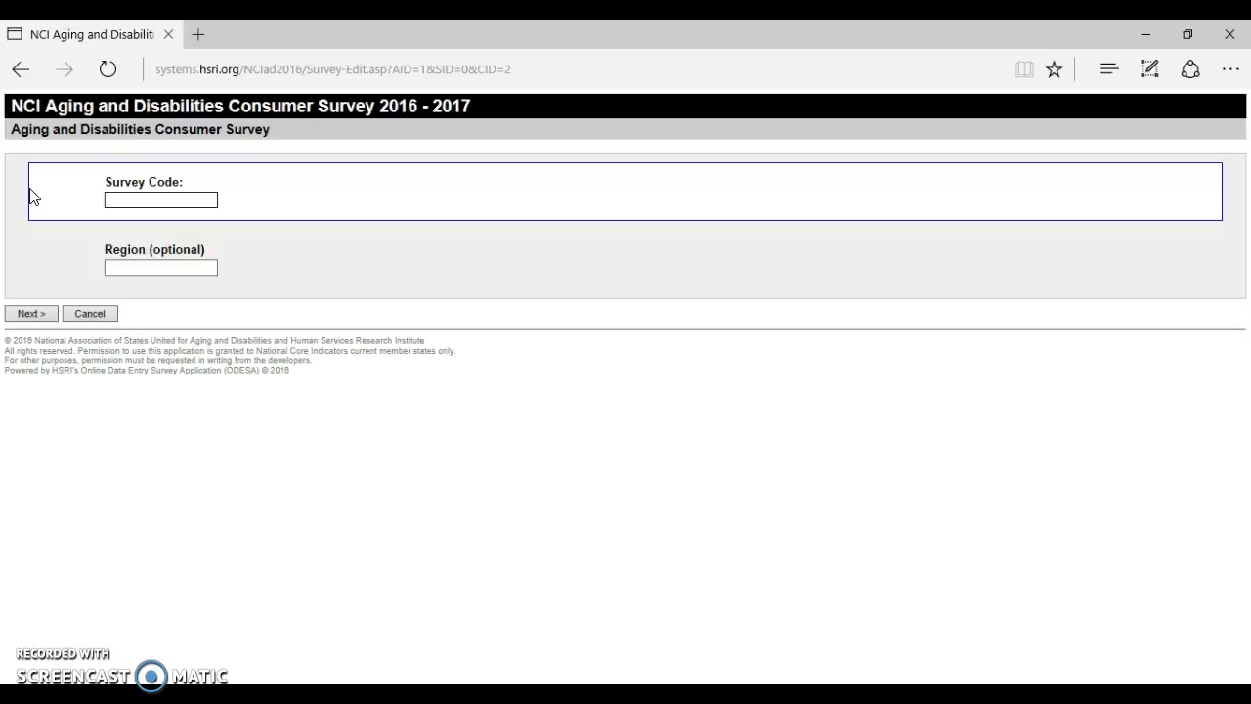
text(Bl)
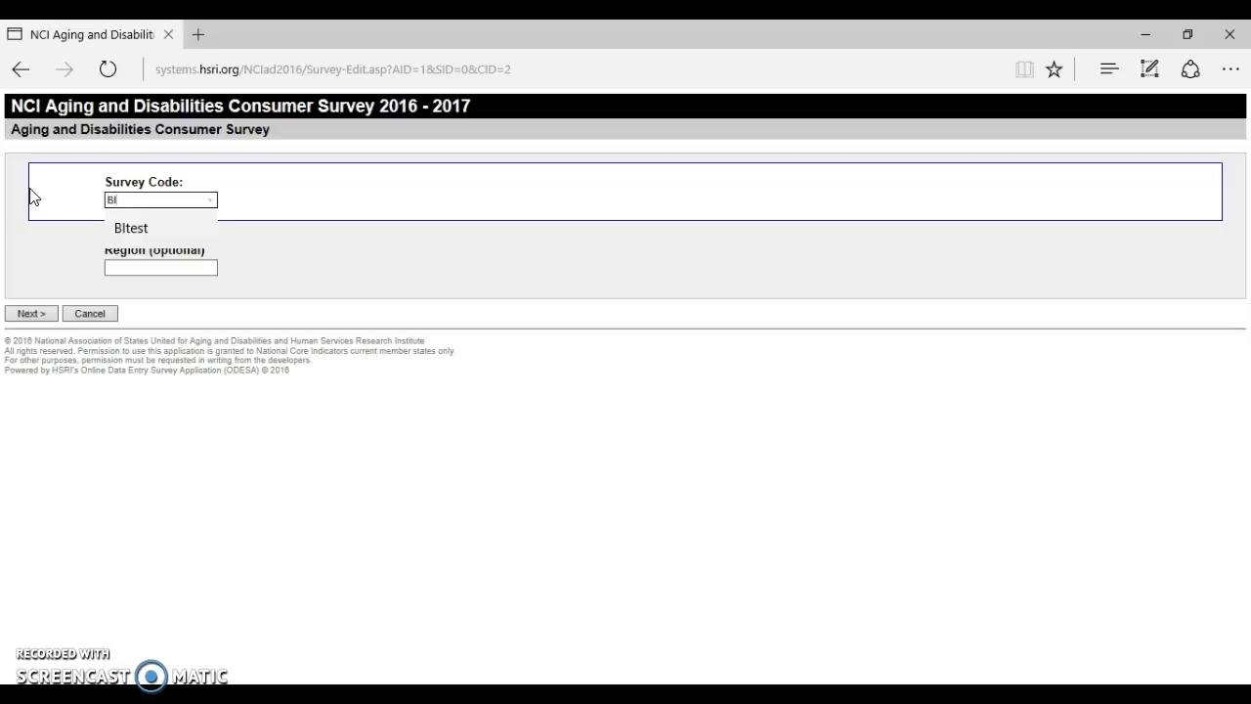
text(test)
key(Tab)
text(Bltest)
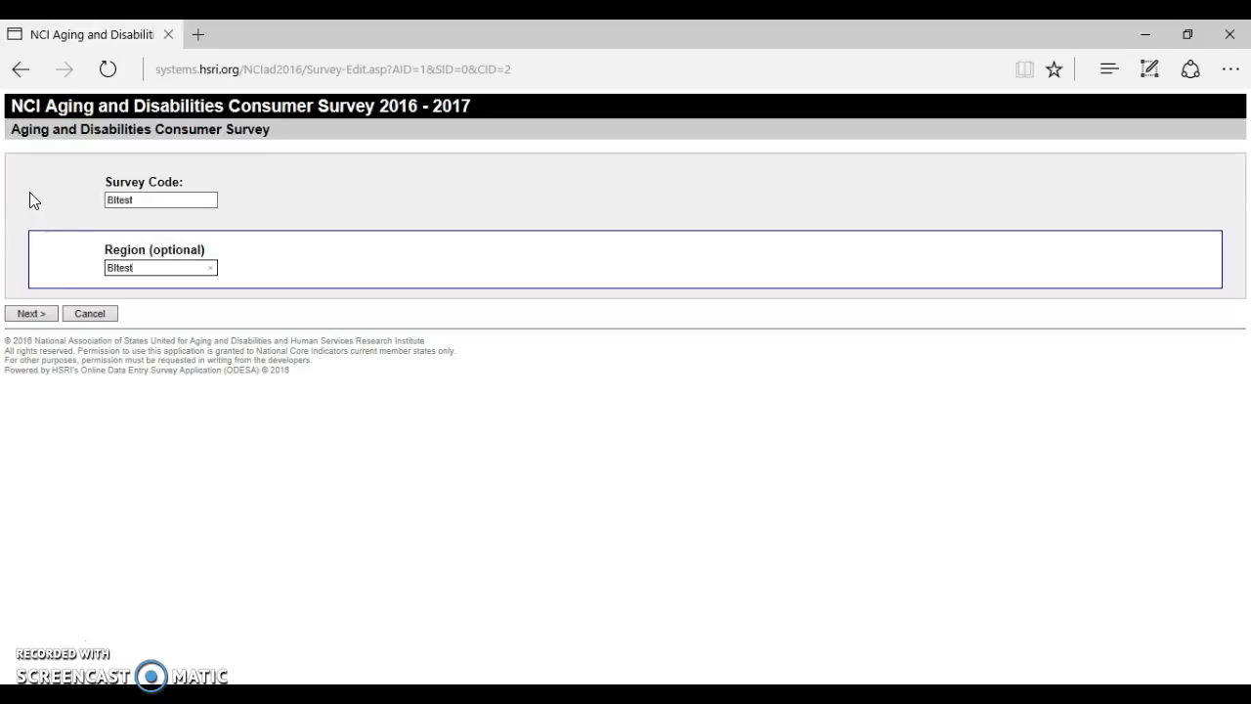
click(26, 312)
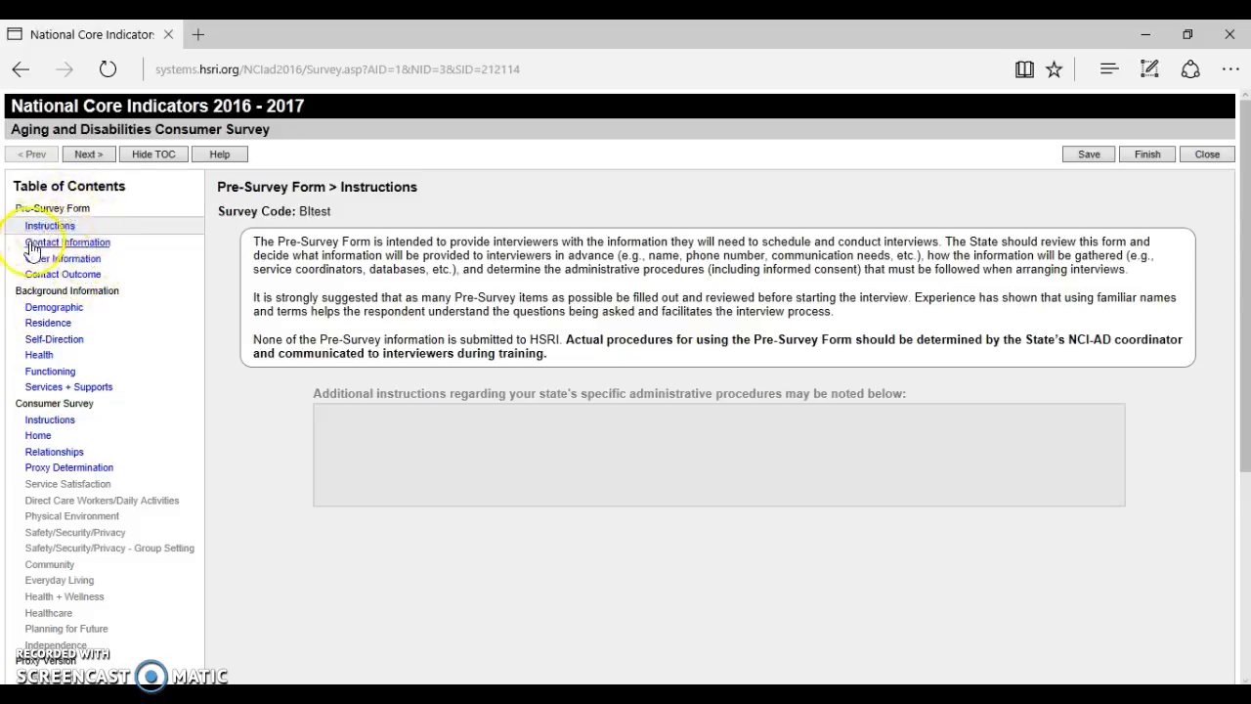
Open the Background Information Demographic page, then hide and re-show the table of contents.
click(74, 309)
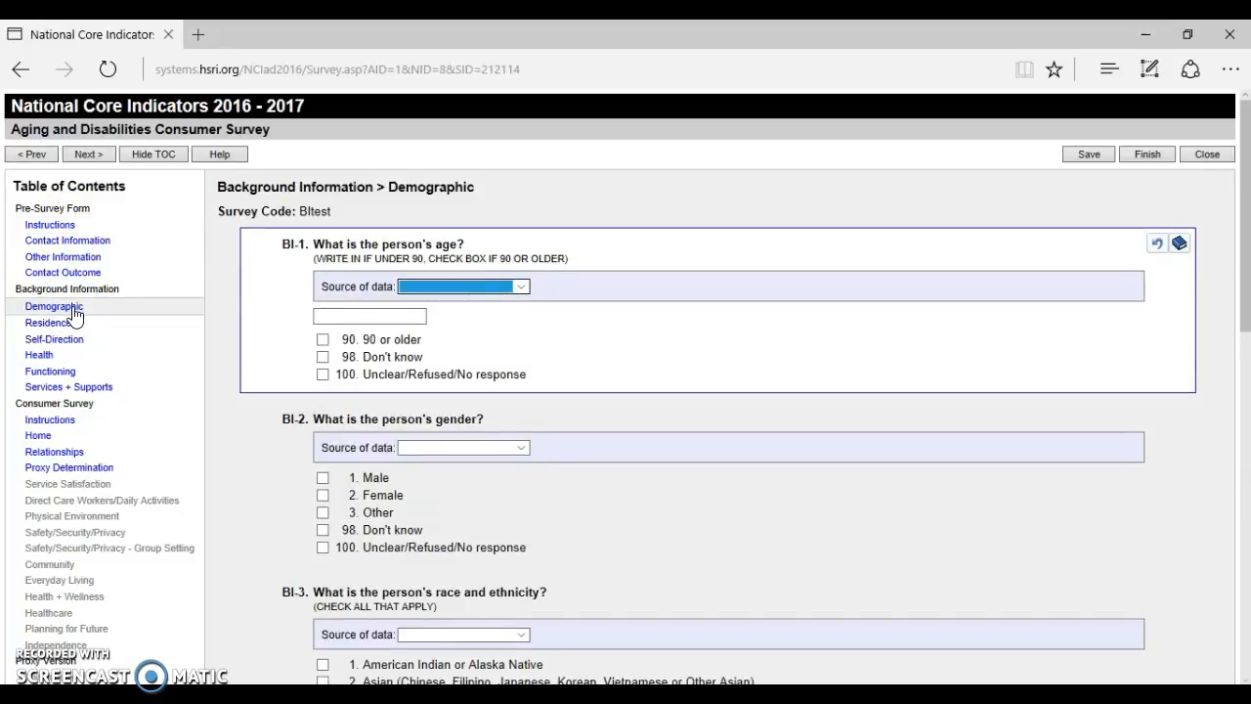
click(71, 318)
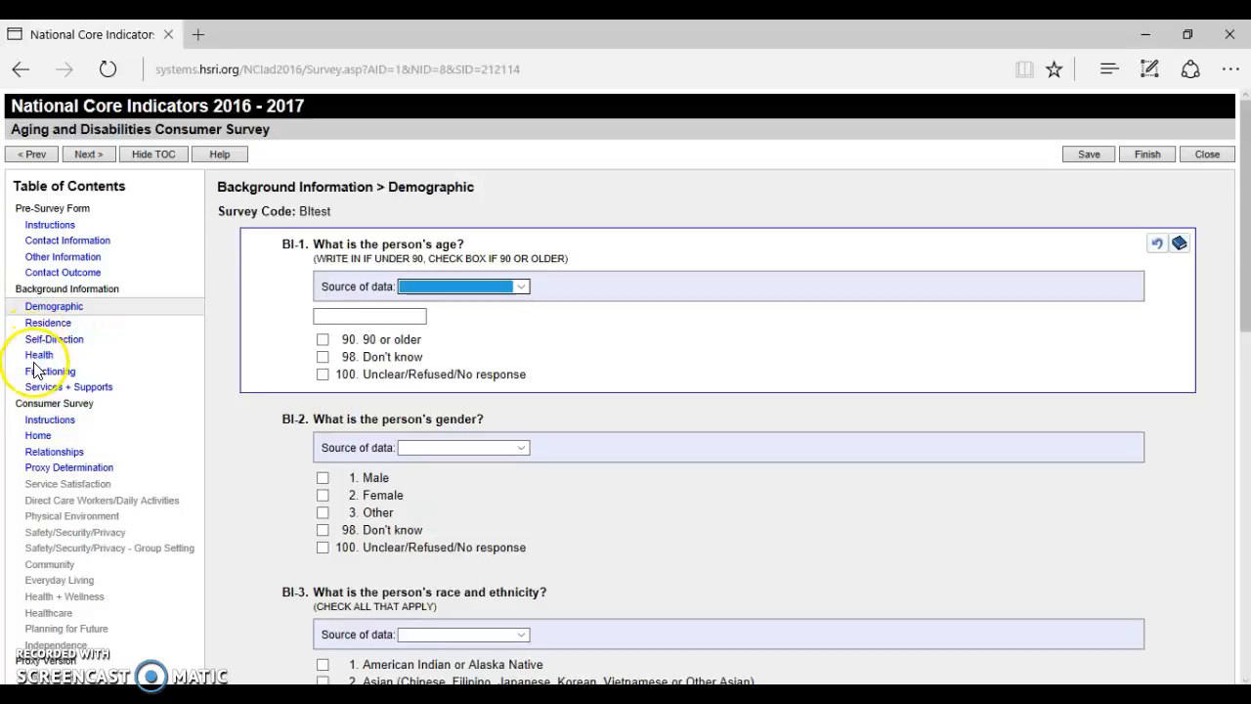
click(137, 224)
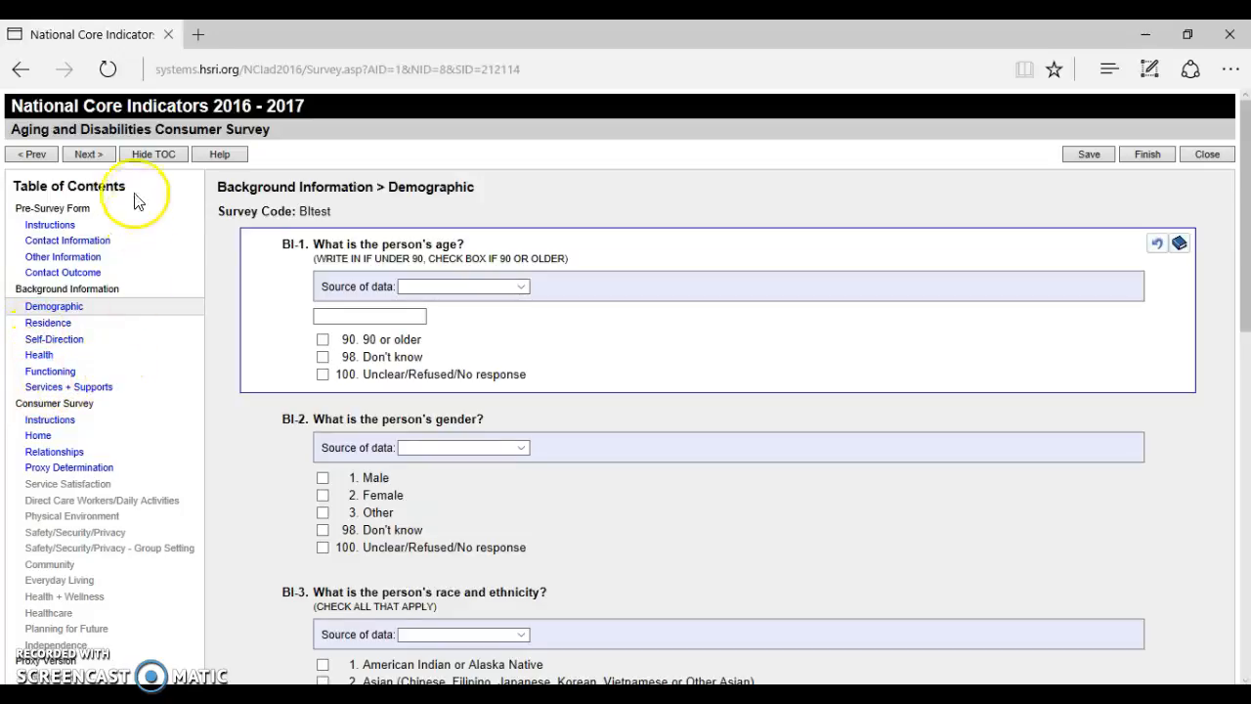
click(134, 156)
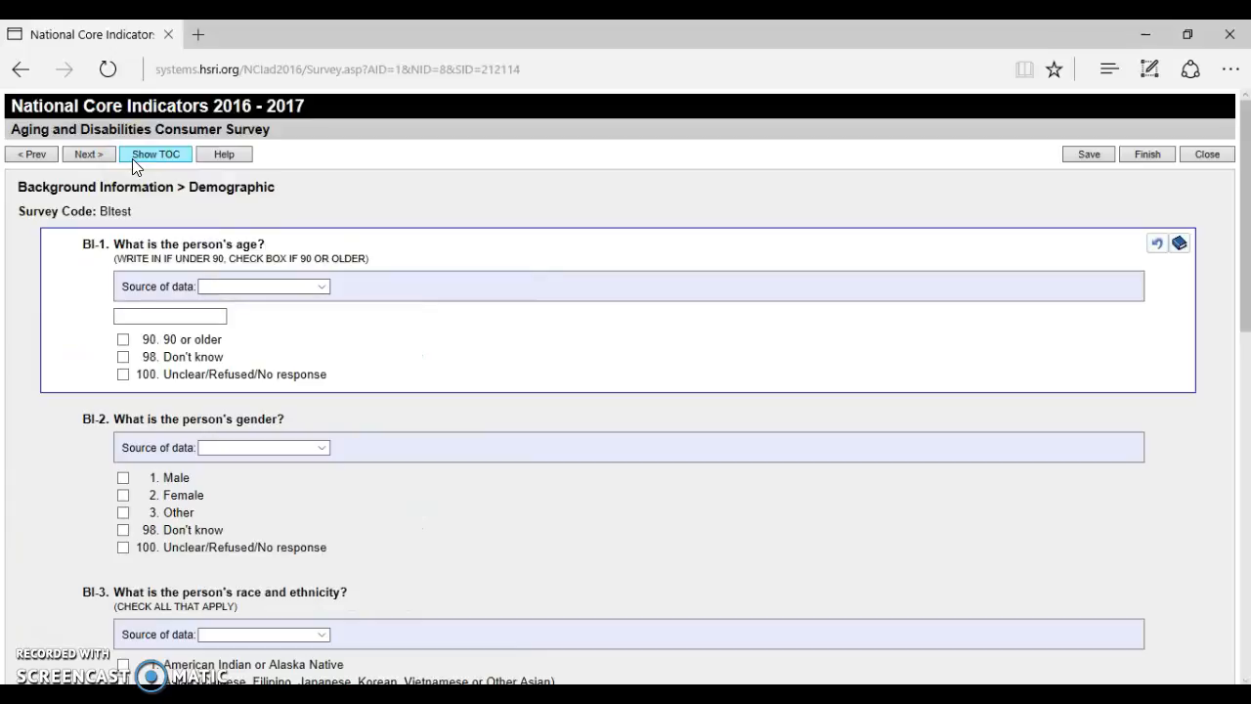
click(132, 158)
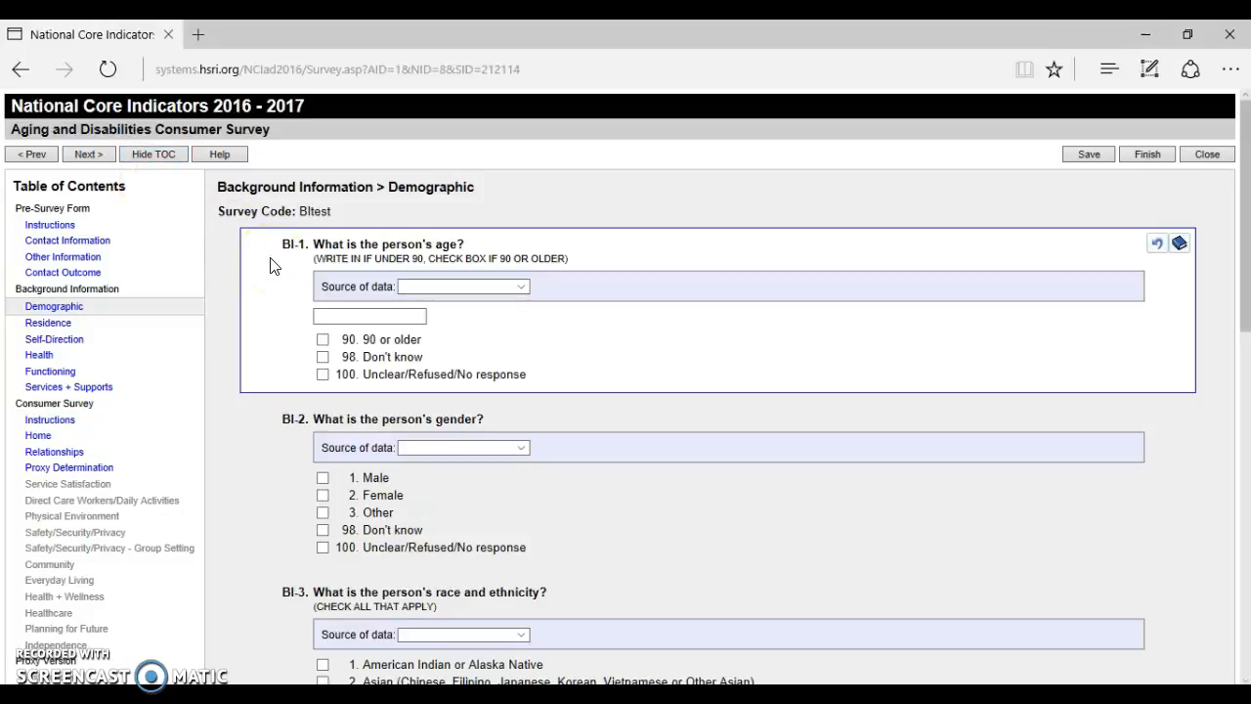
Set BI-1's age source to records/administrative, enter age 93, and try to advance.
click(475, 290)
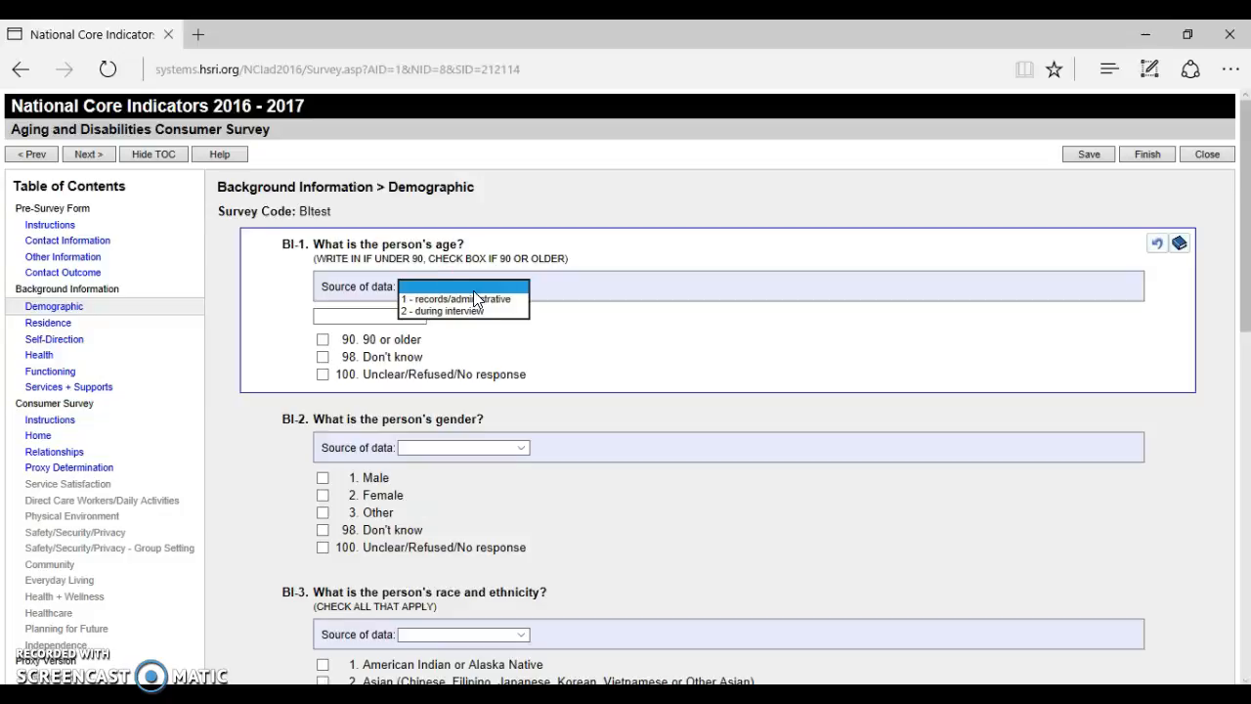
click(485, 301)
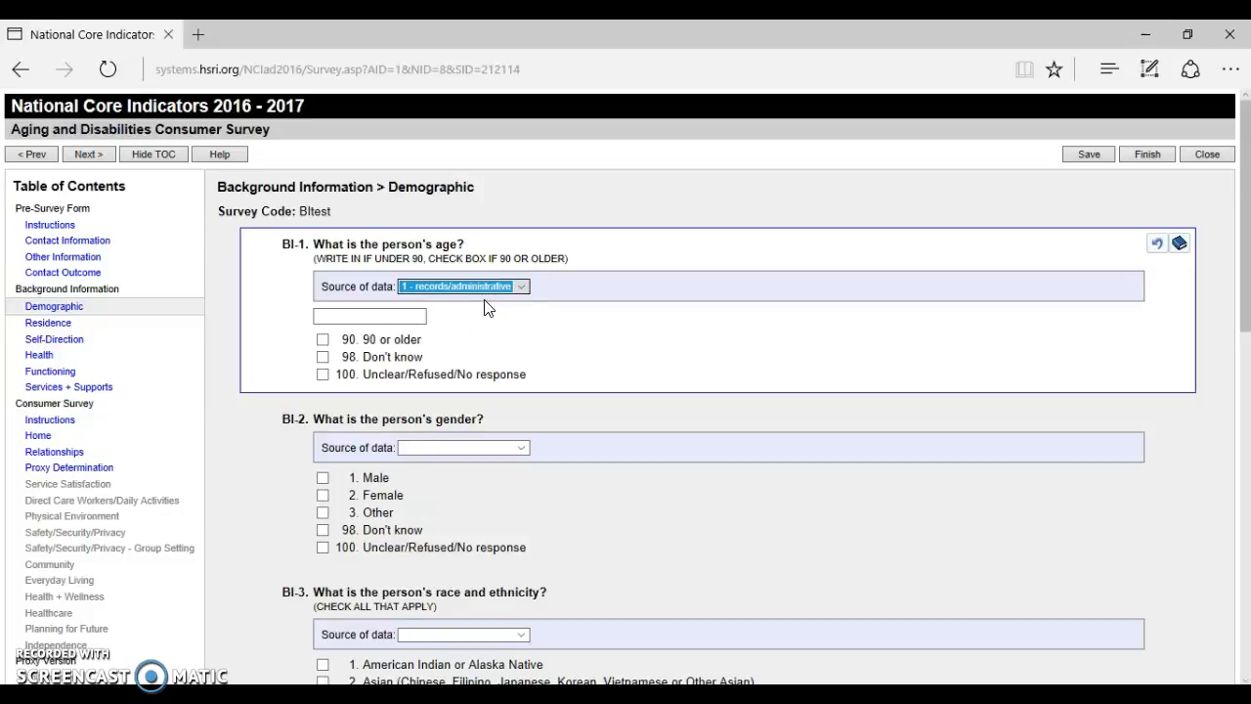
click(488, 339)
click(396, 316)
click(398, 341)
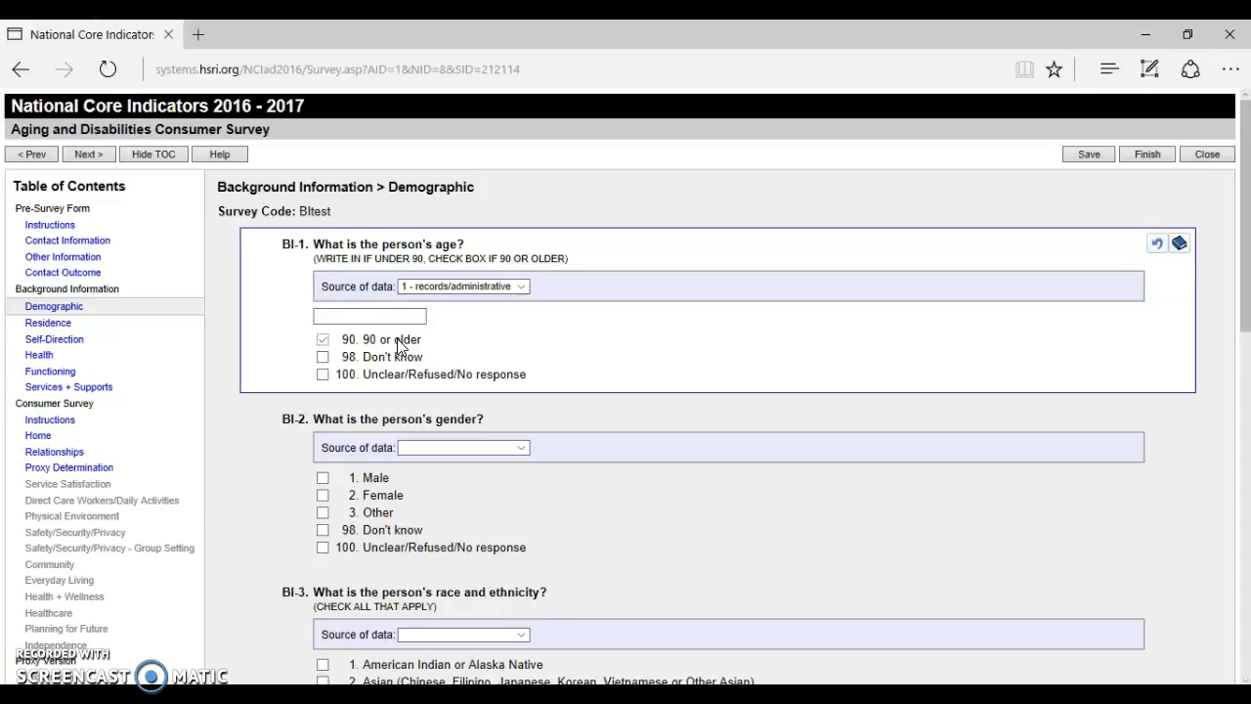
click(393, 316)
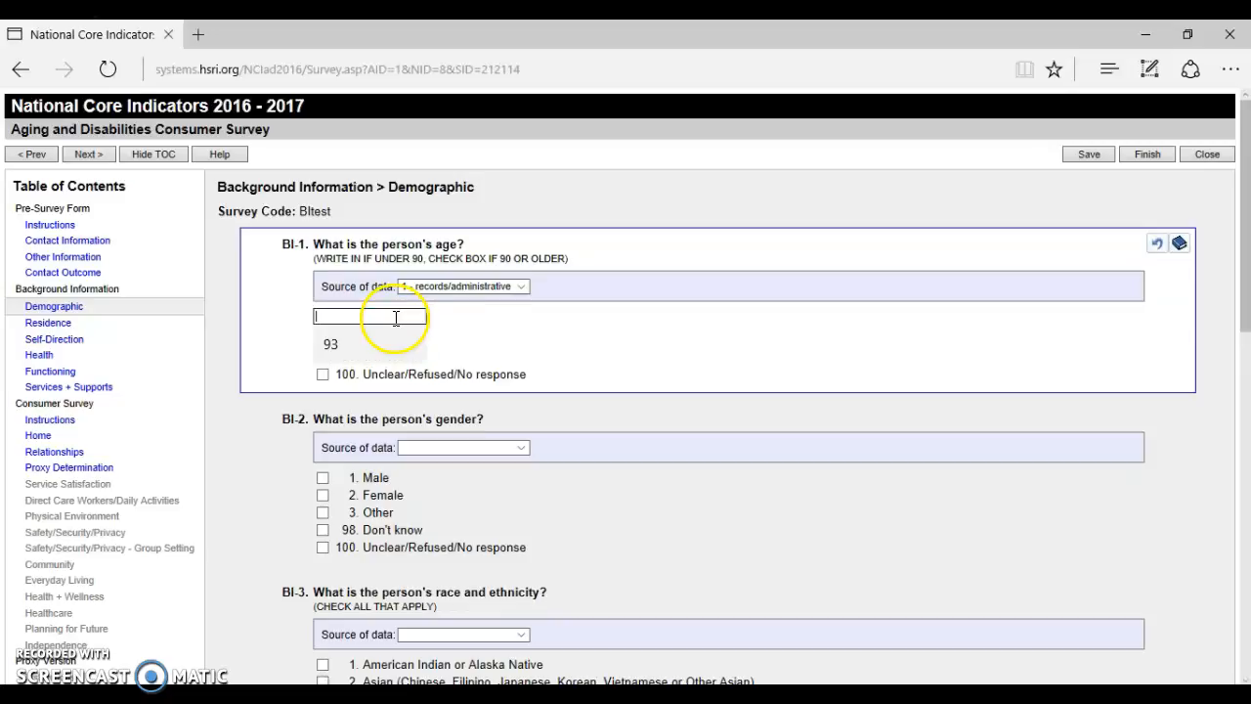
click(383, 332)
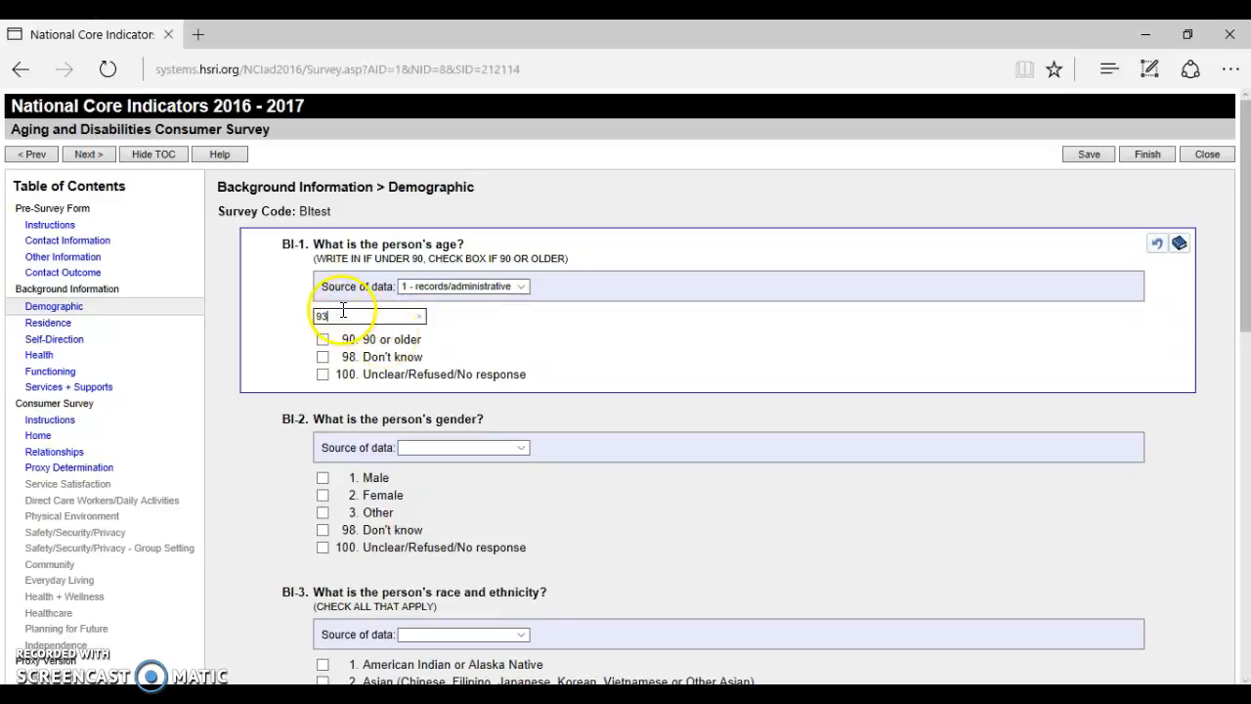
click(71, 157)
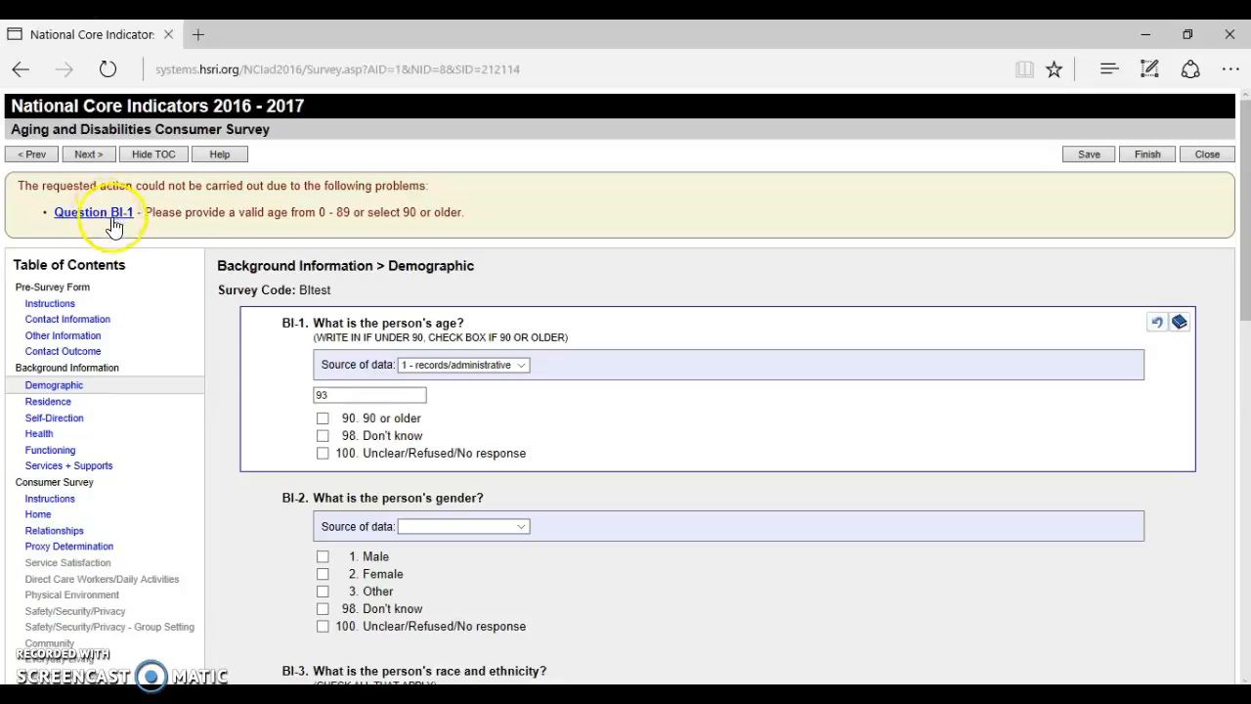
Replace BI-1's invalid age 93 with '90 or older' and advance to Residence.
click(105, 219)
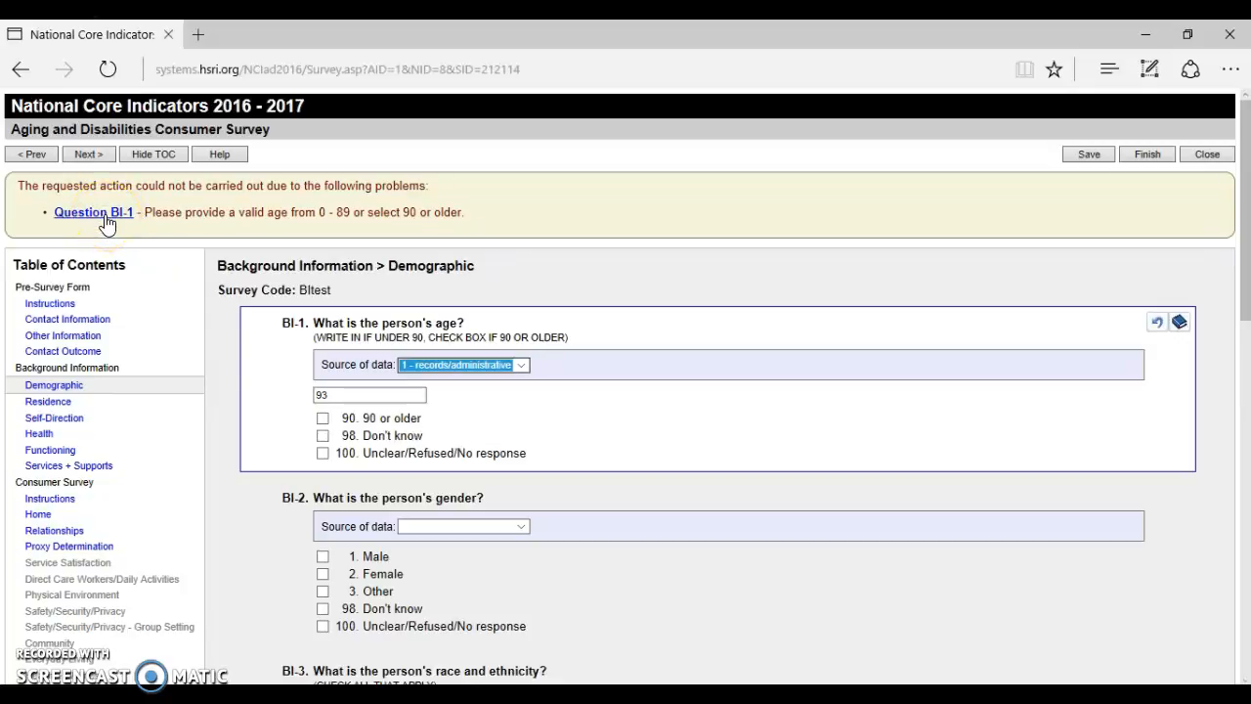
click(374, 399)
key(BackSpace)
key(BackSpace)
click(323, 418)
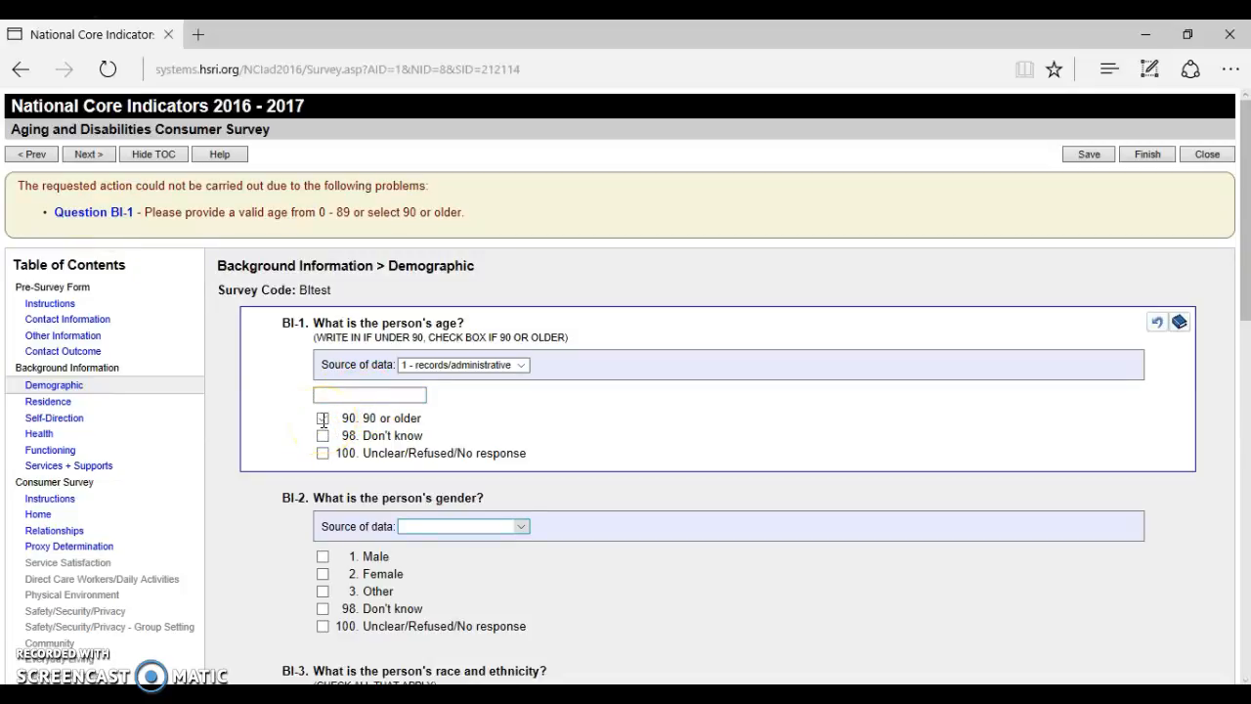
click(84, 154)
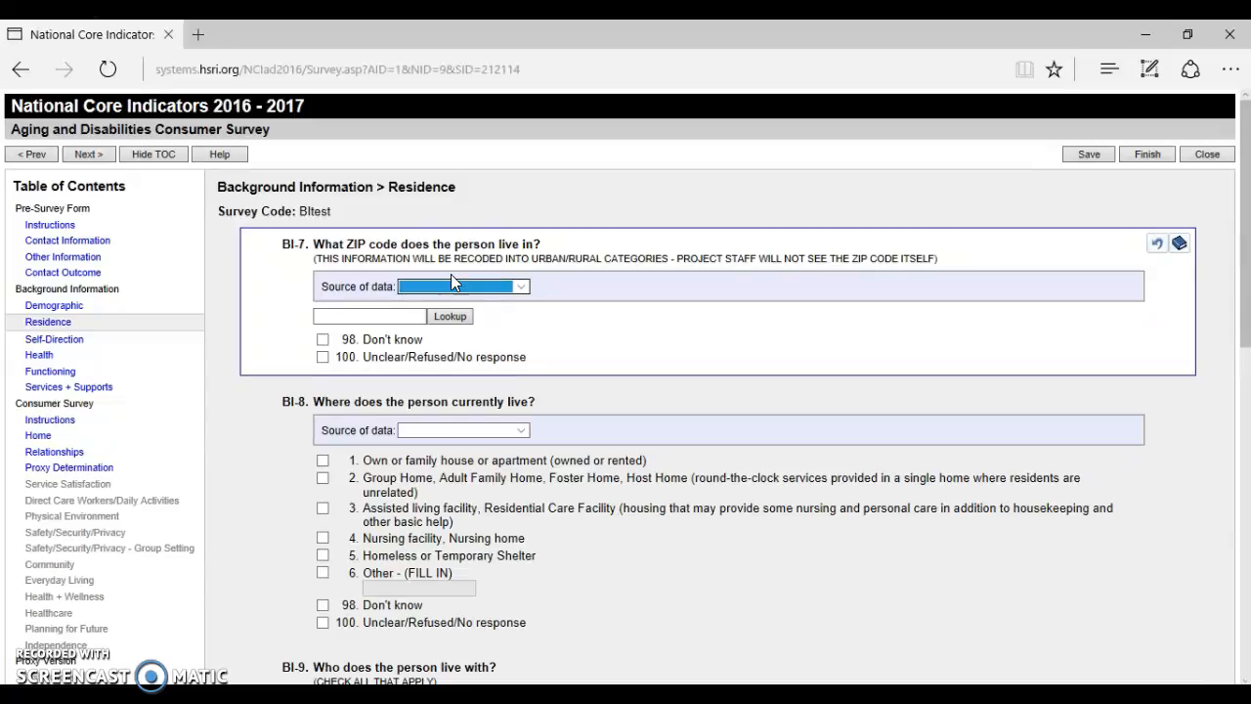
Set BI-7's source to records/administrative and look up ZIP code 02133.
click(454, 288)
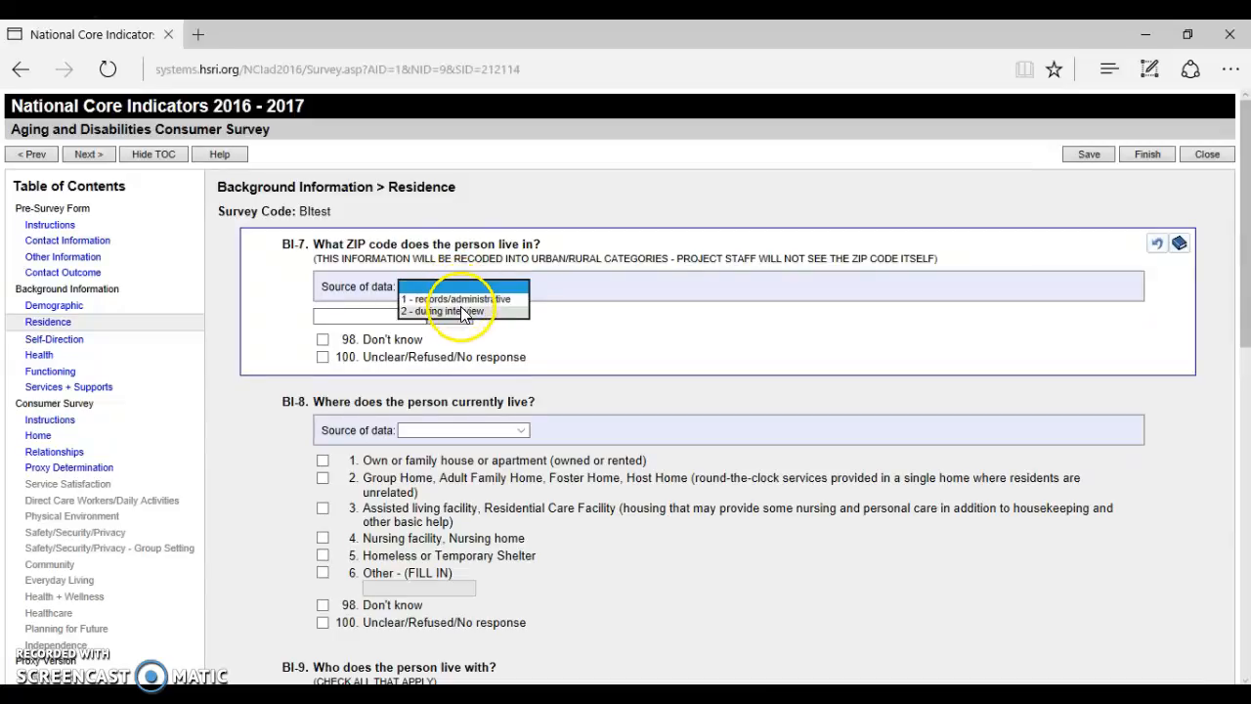
click(450, 299)
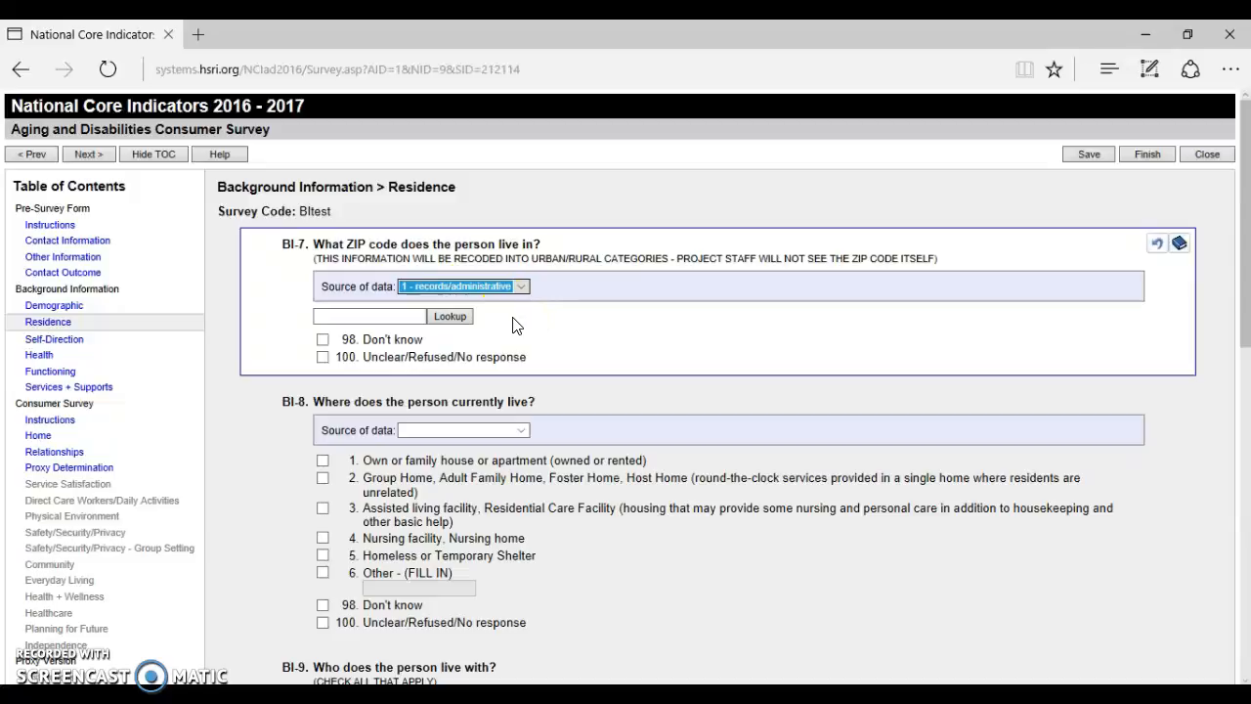
click(458, 320)
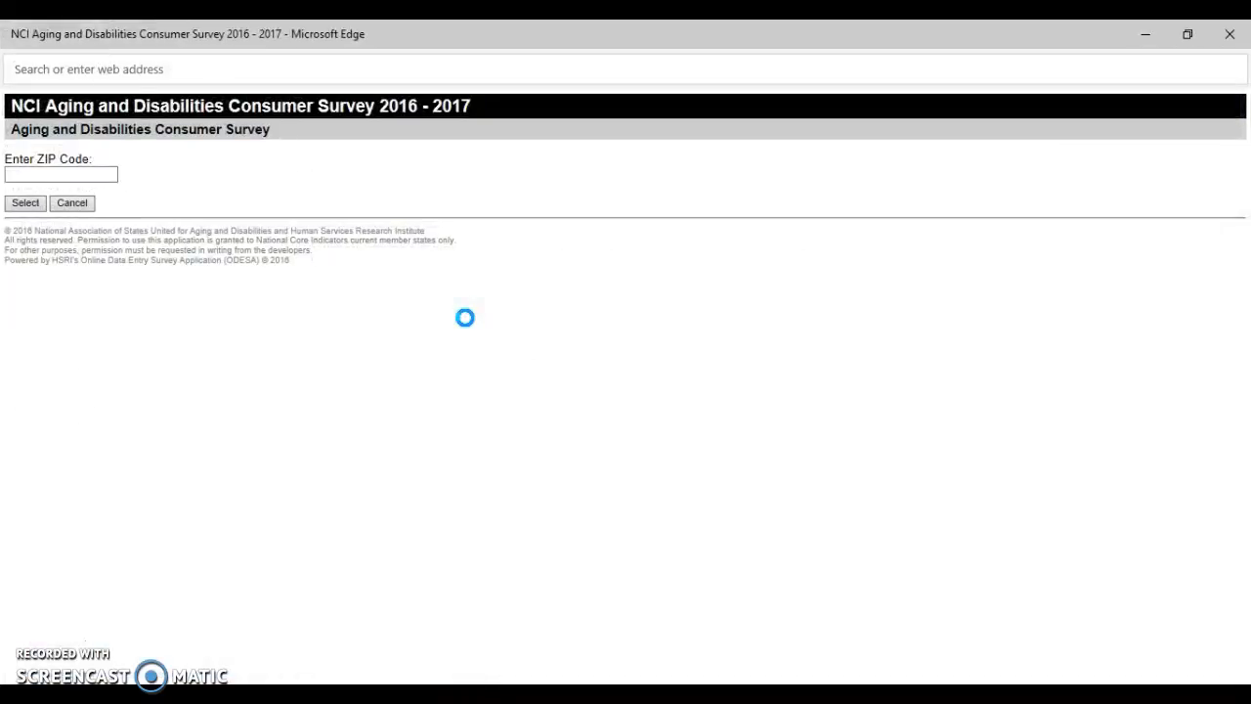
click(106, 229)
click(116, 181)
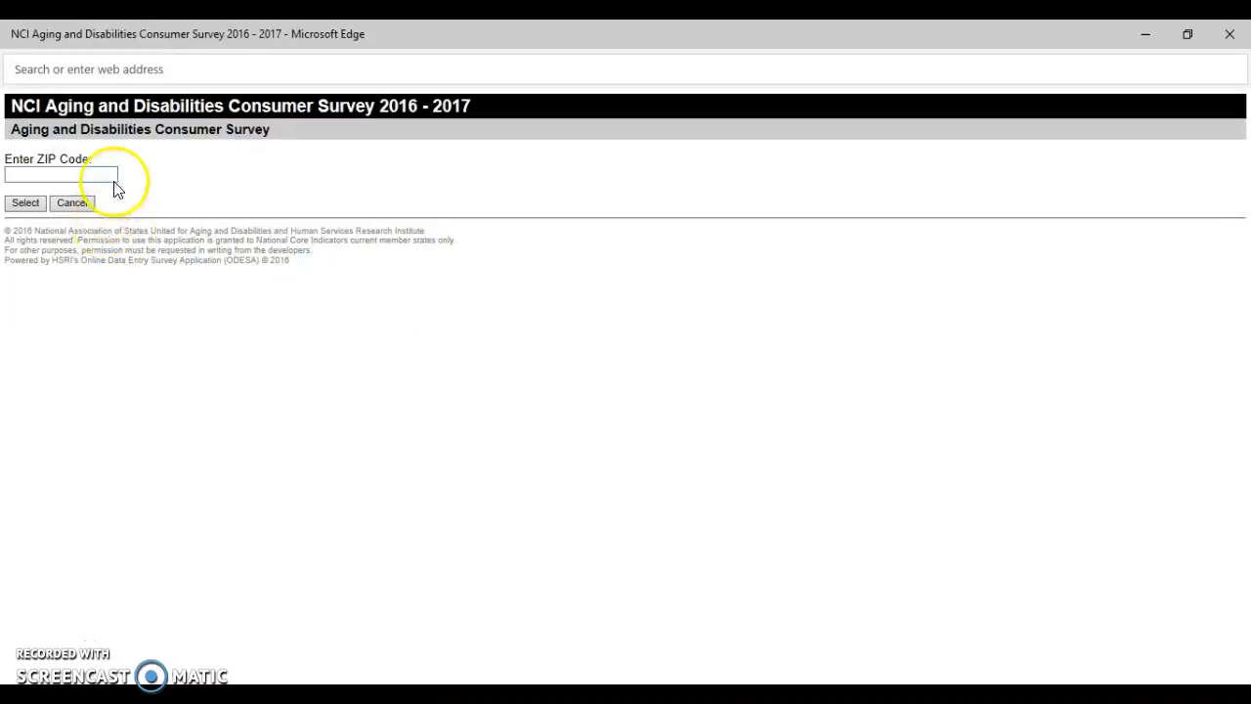
click(111, 175)
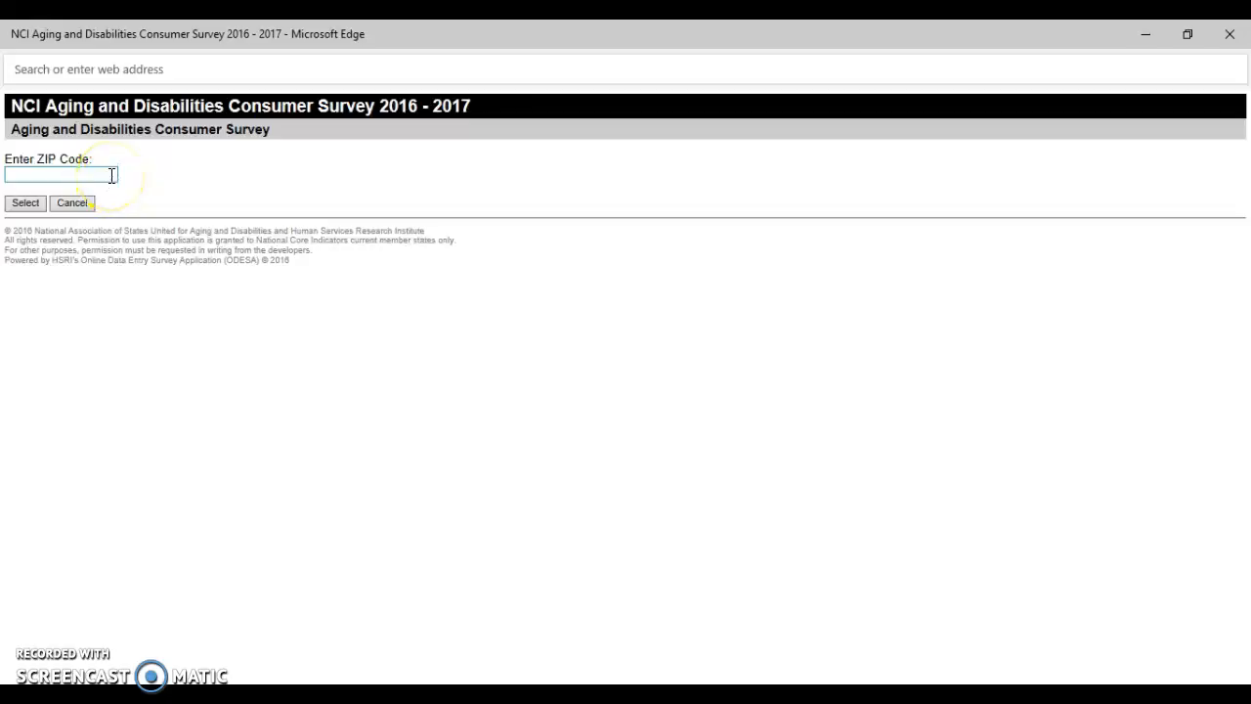
click(111, 175)
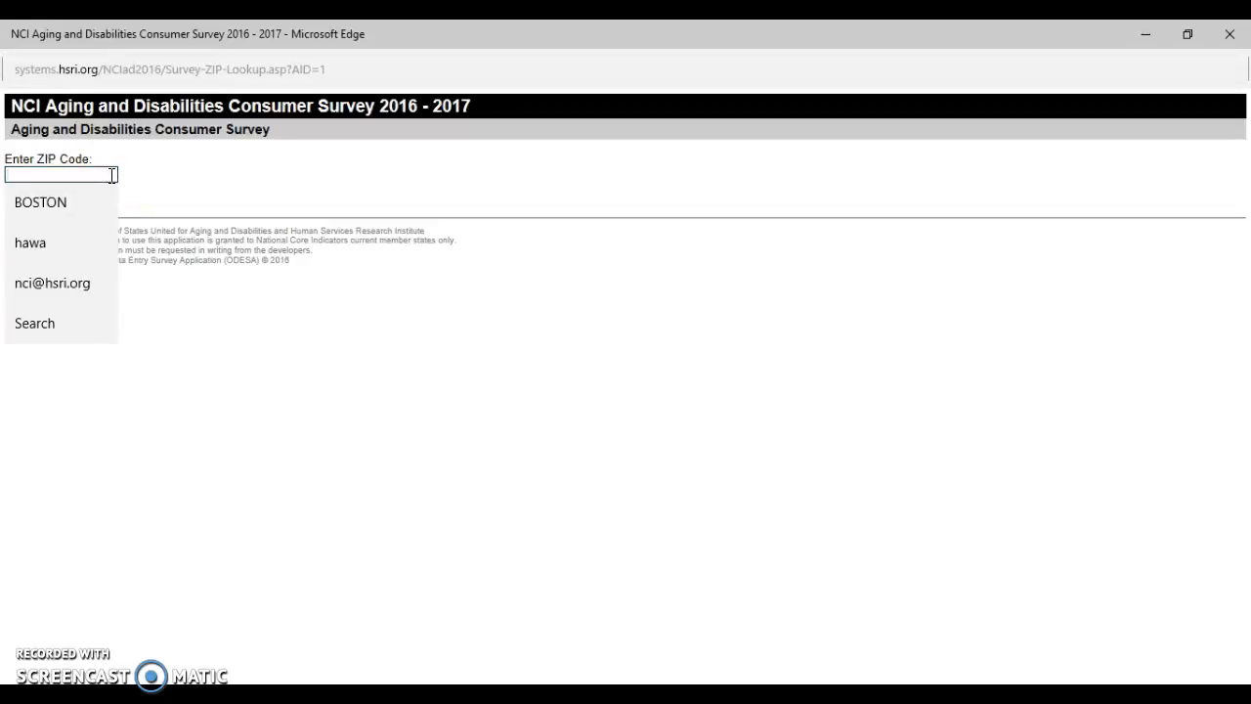
text(0213)
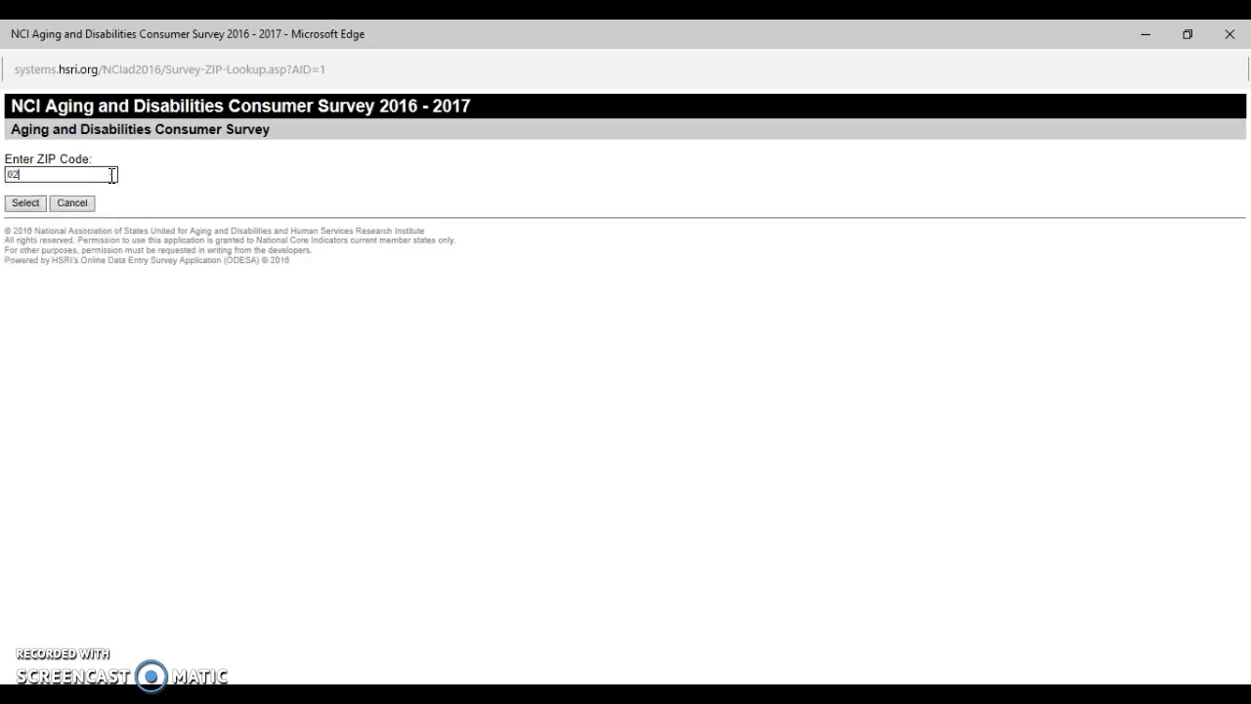
text(3)
click(46, 204)
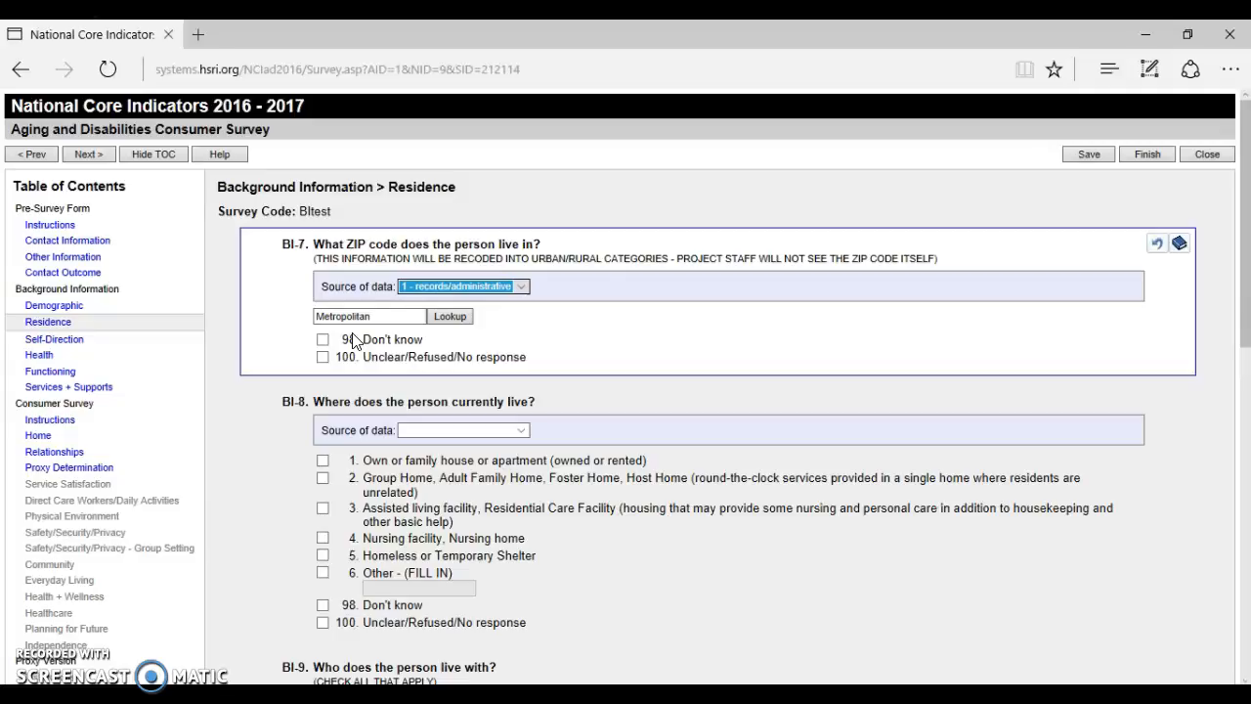
Answer BI-8 with assisted living facility and BI-9 with living with others.
scroll(1241, 352, down, 1)
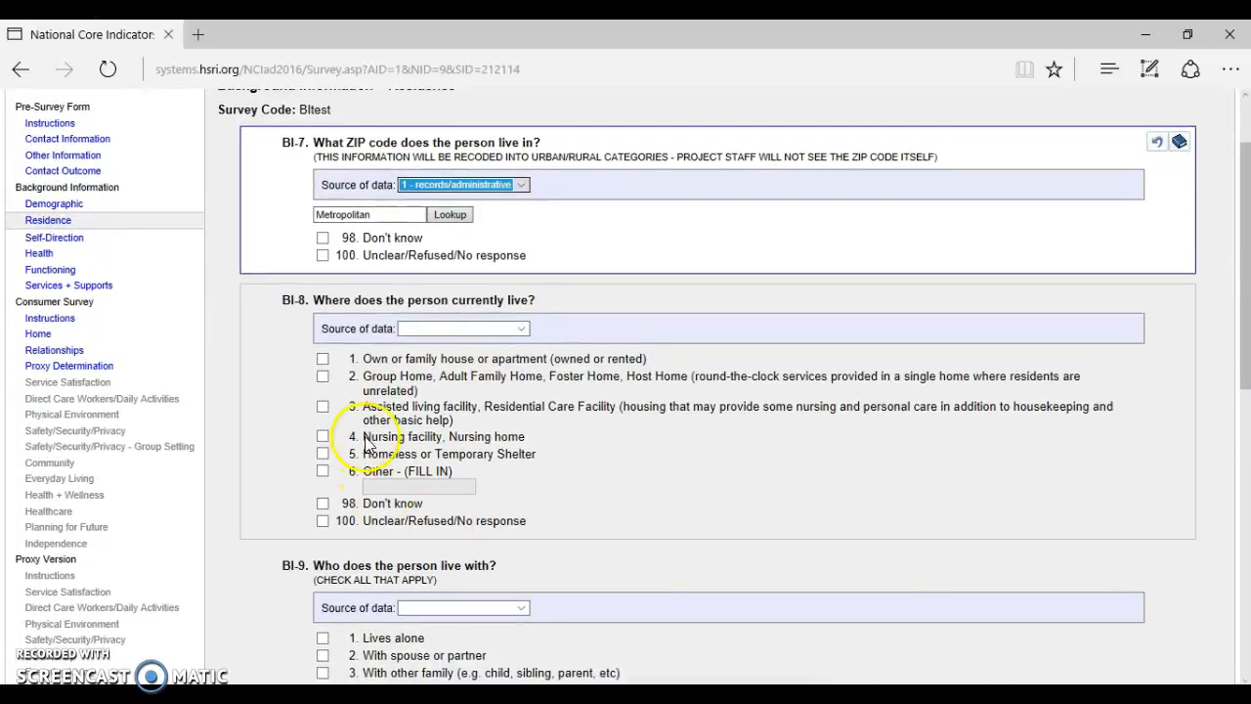
click(376, 411)
drag(1247, 374, 1247, 506)
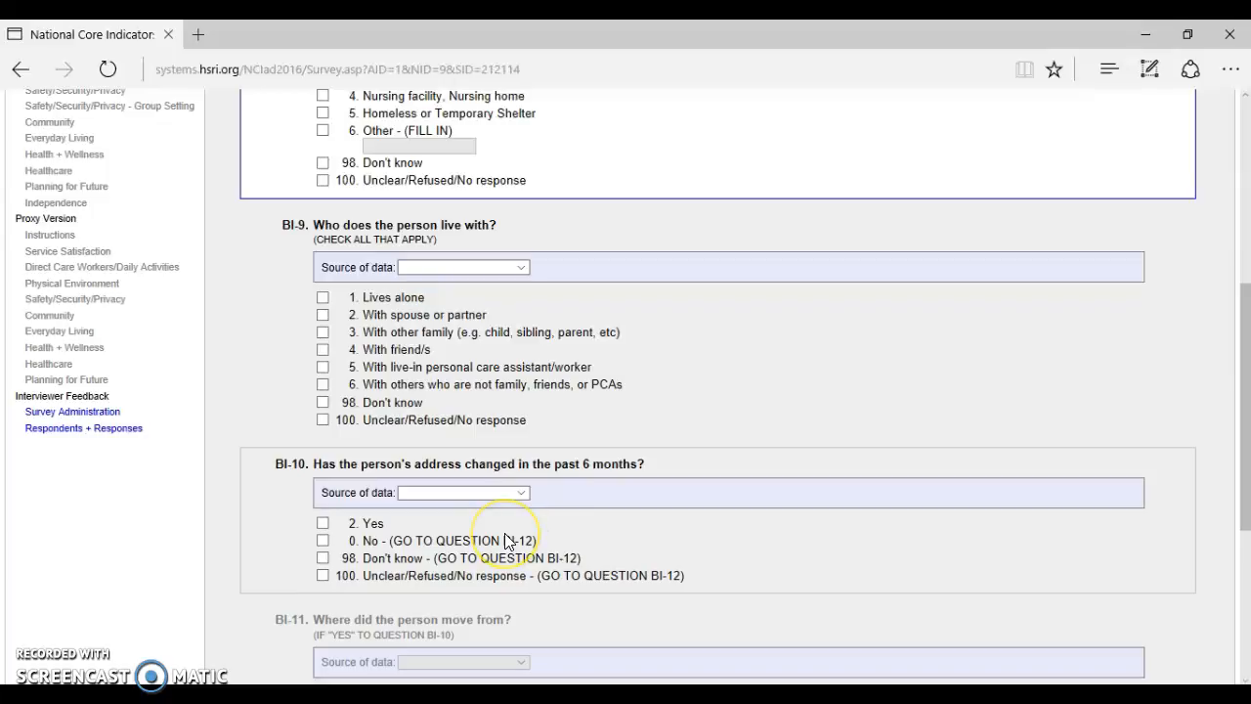
click(410, 384)
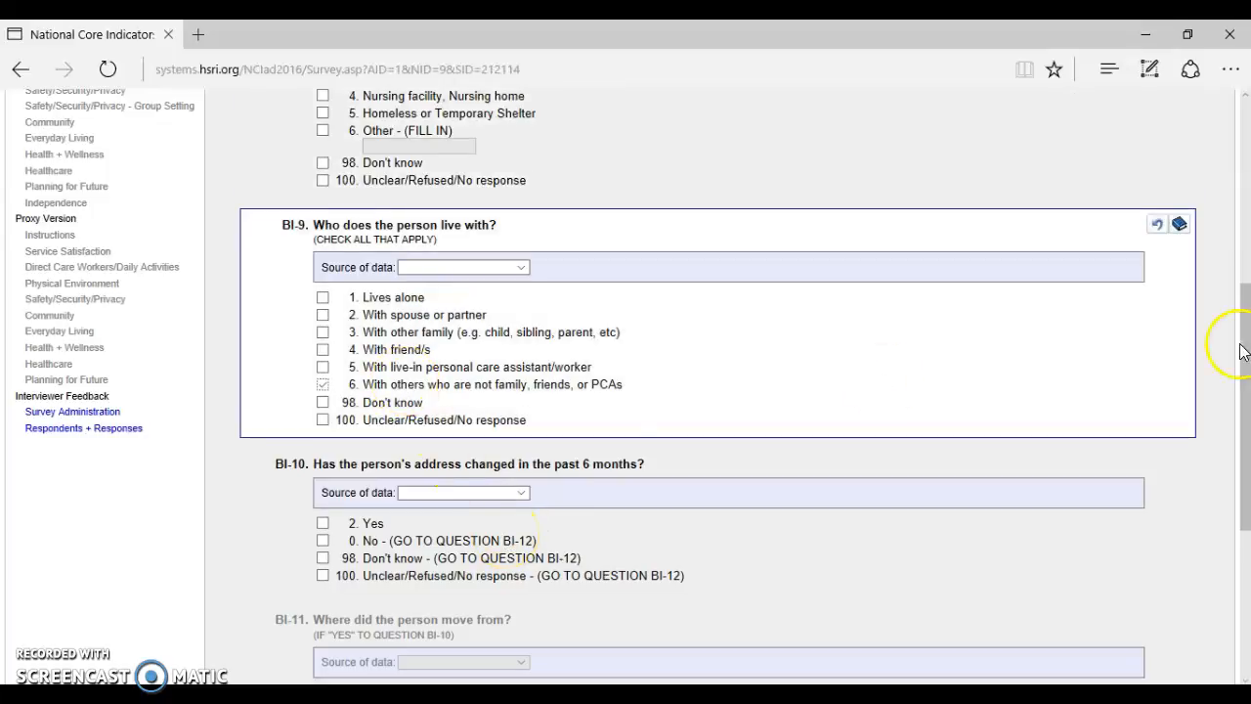
drag(1248, 352, 1248, 490)
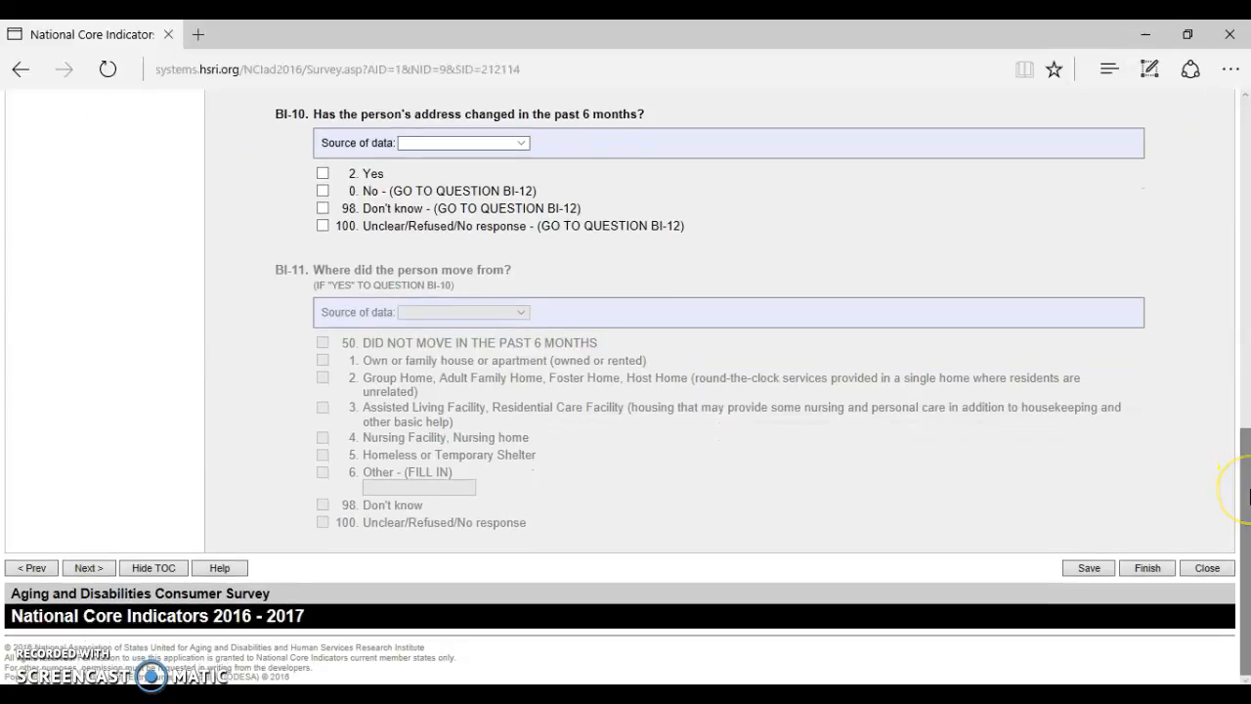
Give BI-10 records/administrative source and answer unclear/refused/no response, then try to advance.
click(494, 146)
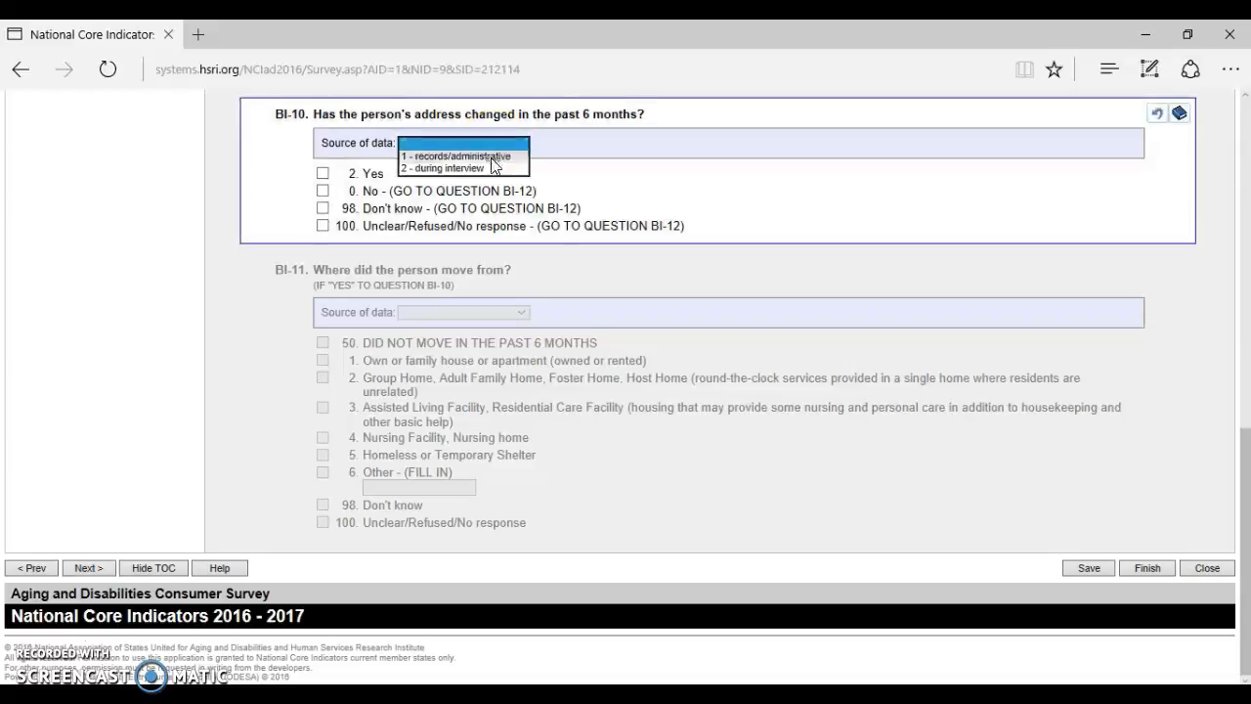
click(498, 159)
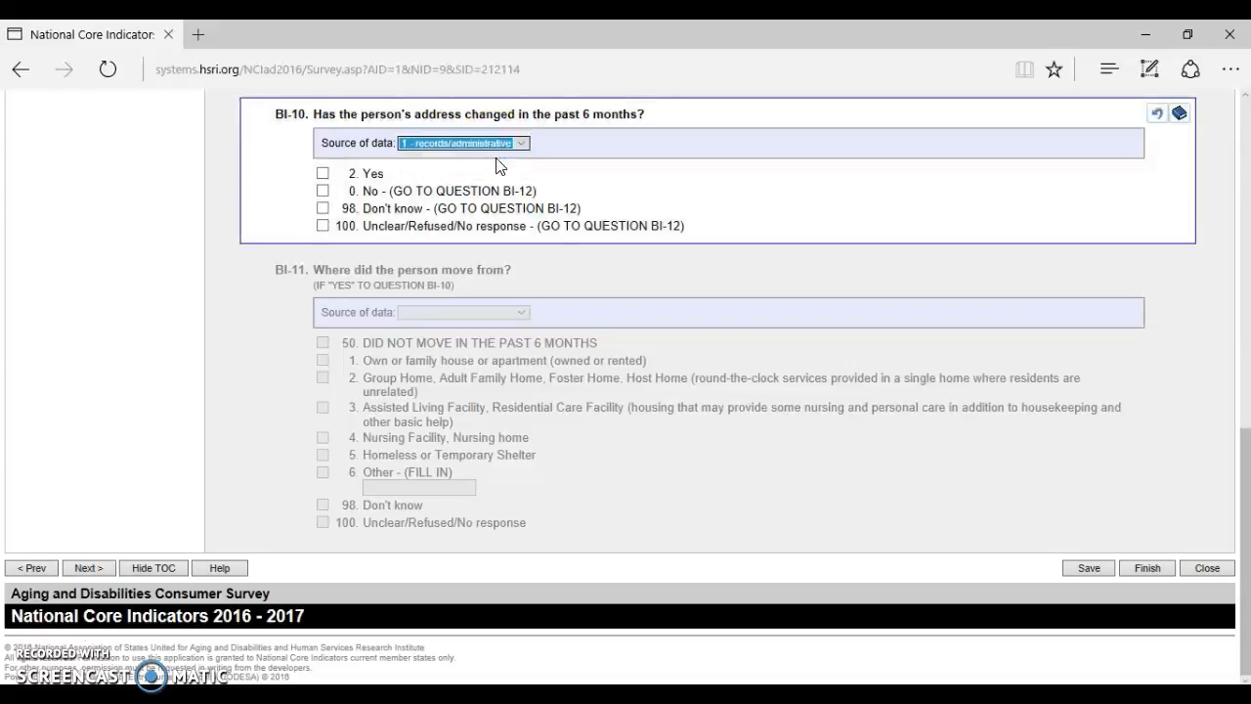
click(376, 176)
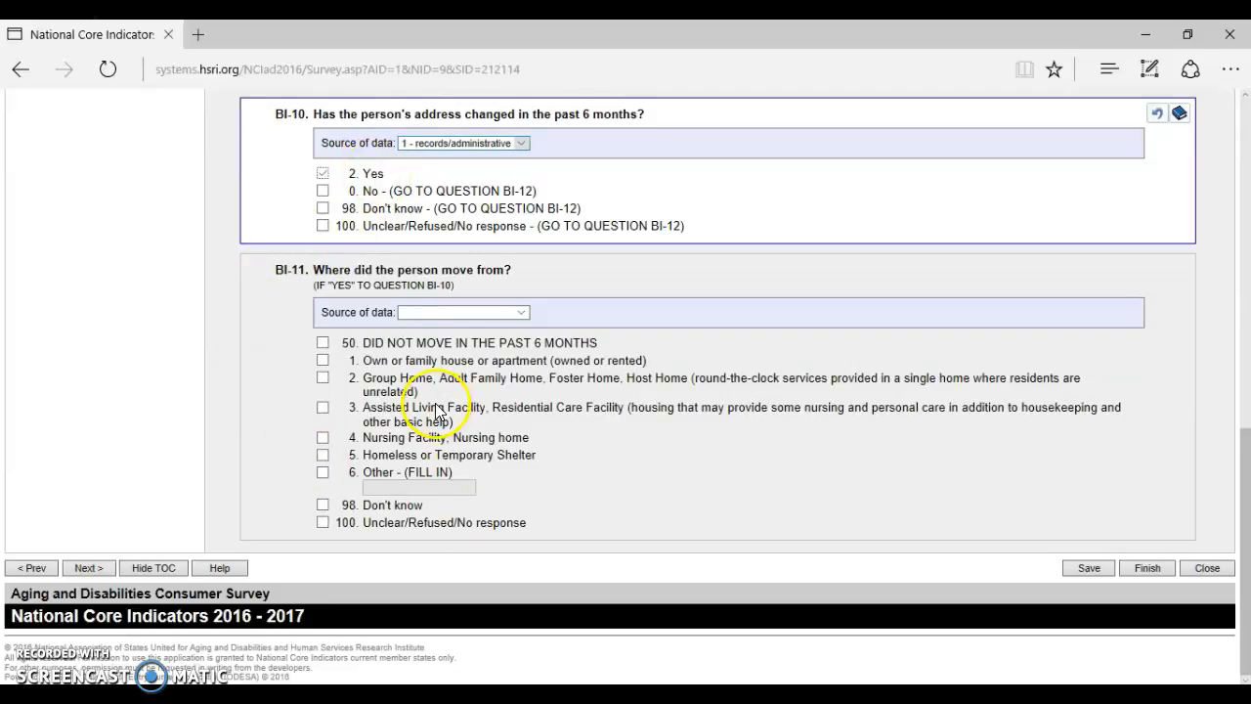
click(386, 193)
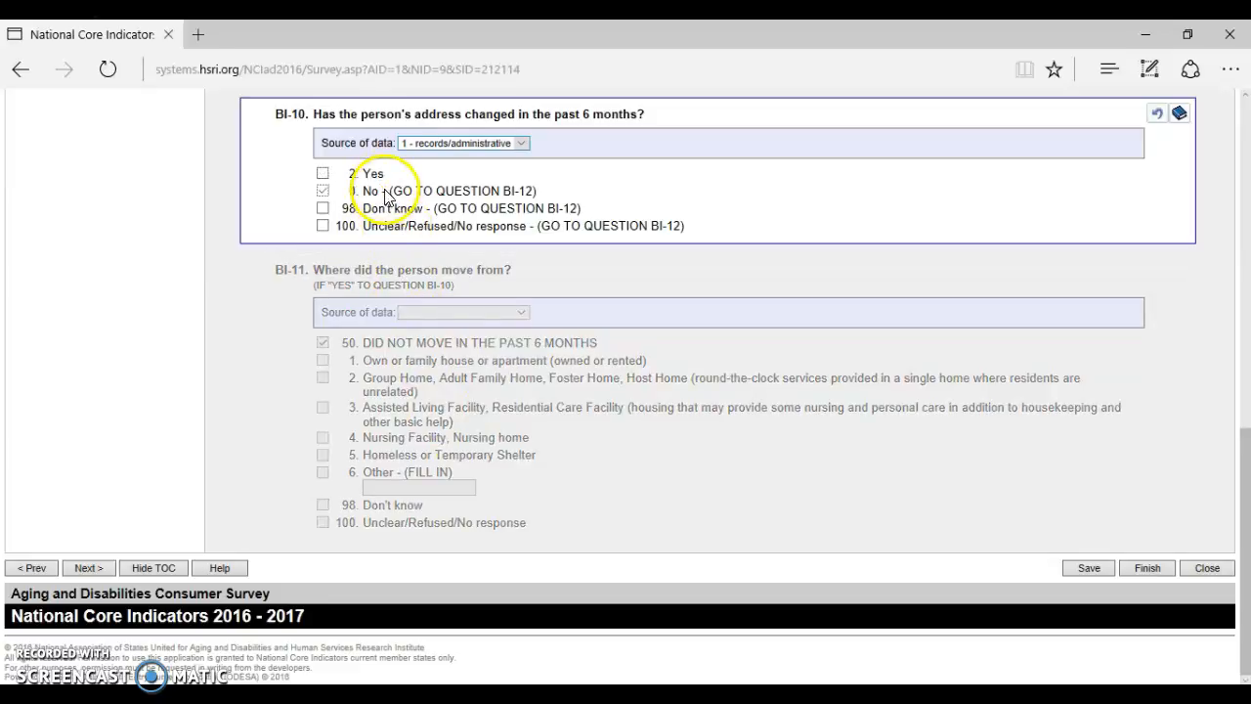
click(380, 208)
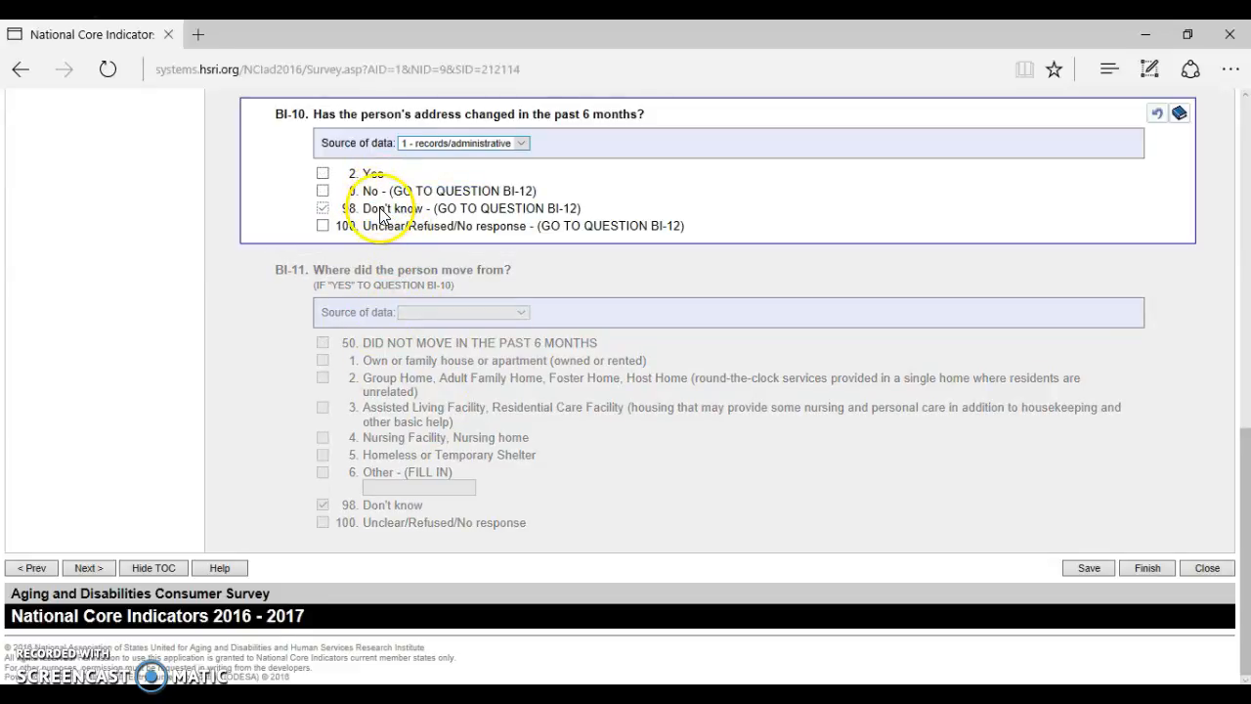
click(391, 229)
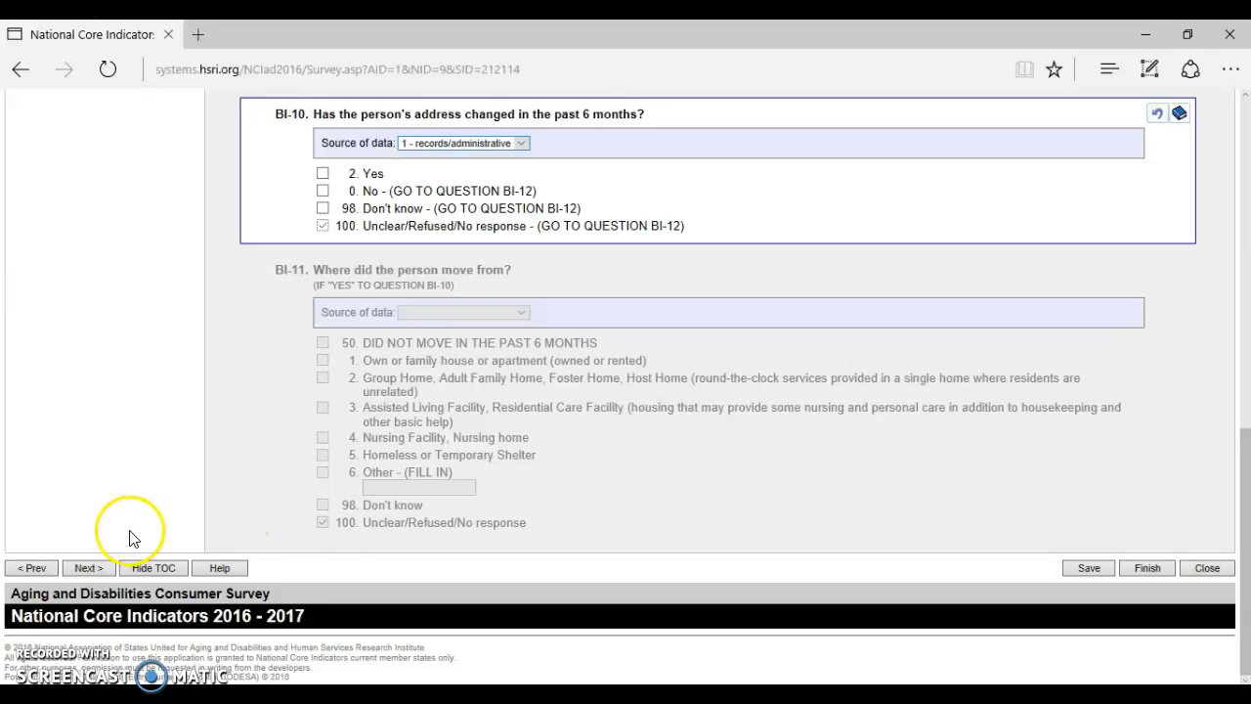
click(88, 568)
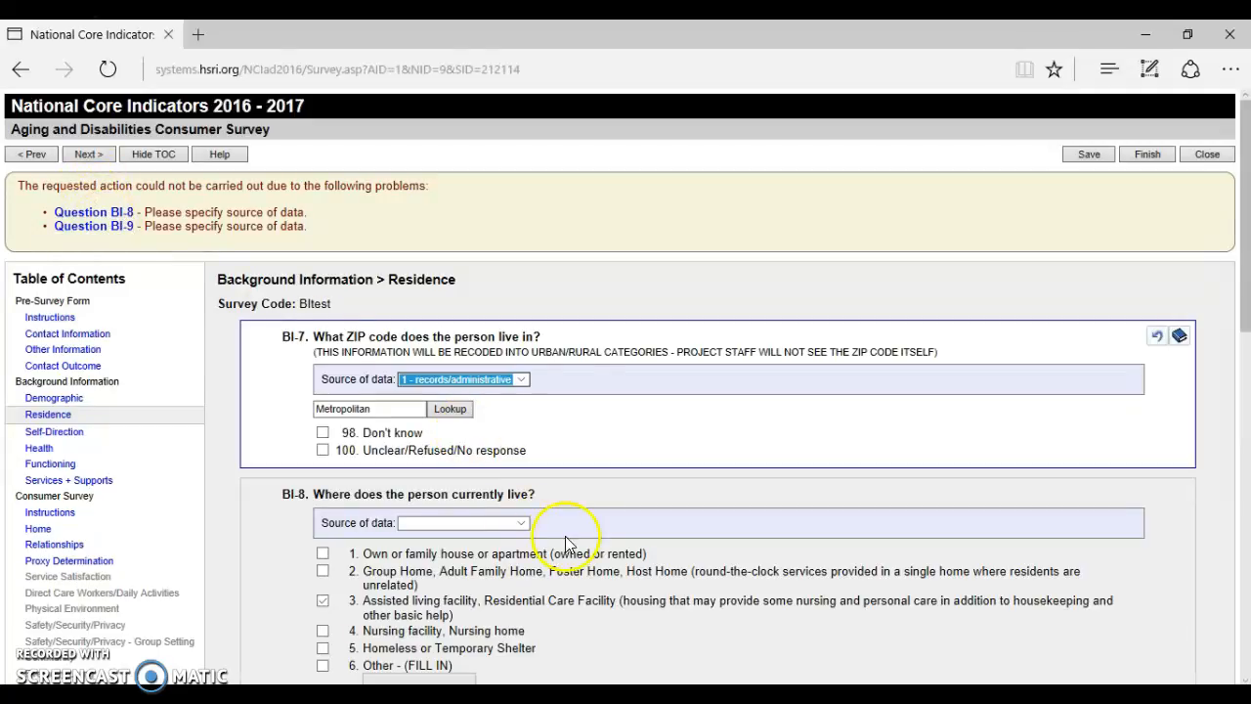
Set BI-8 and BI-9 sources to records/administrative and advance to Self-Direction.
click(86, 215)
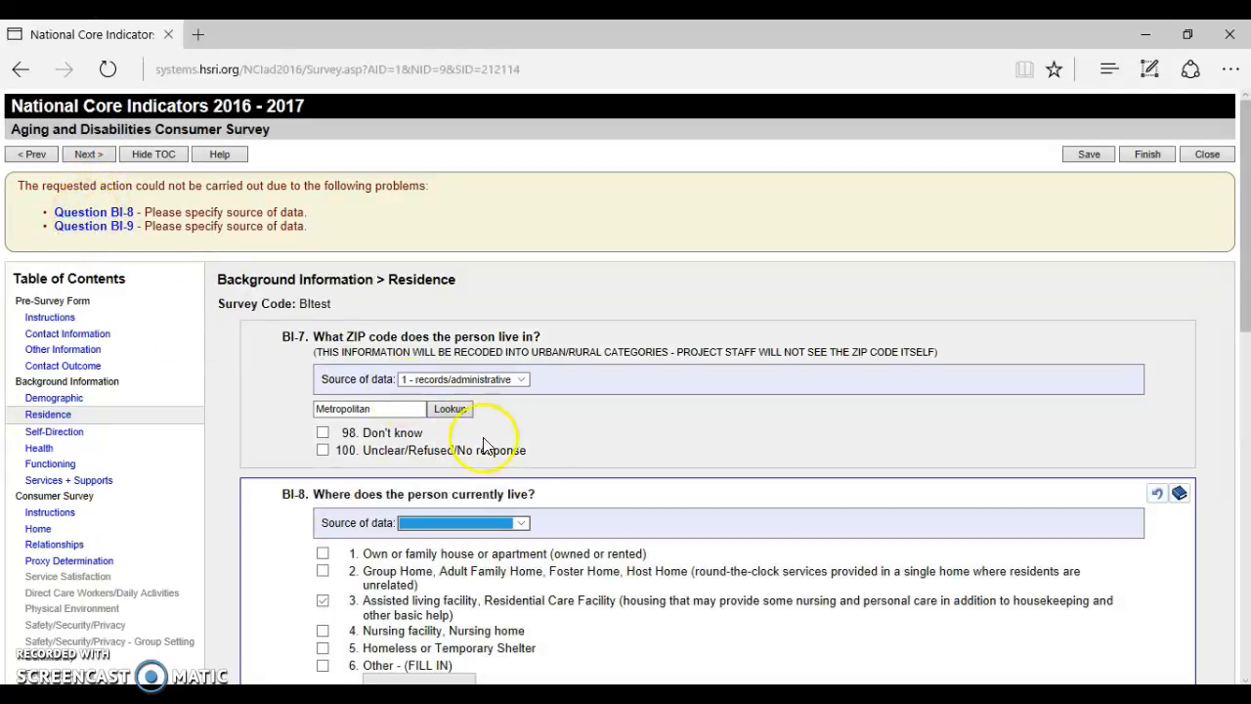
key(1)
key(Tab)
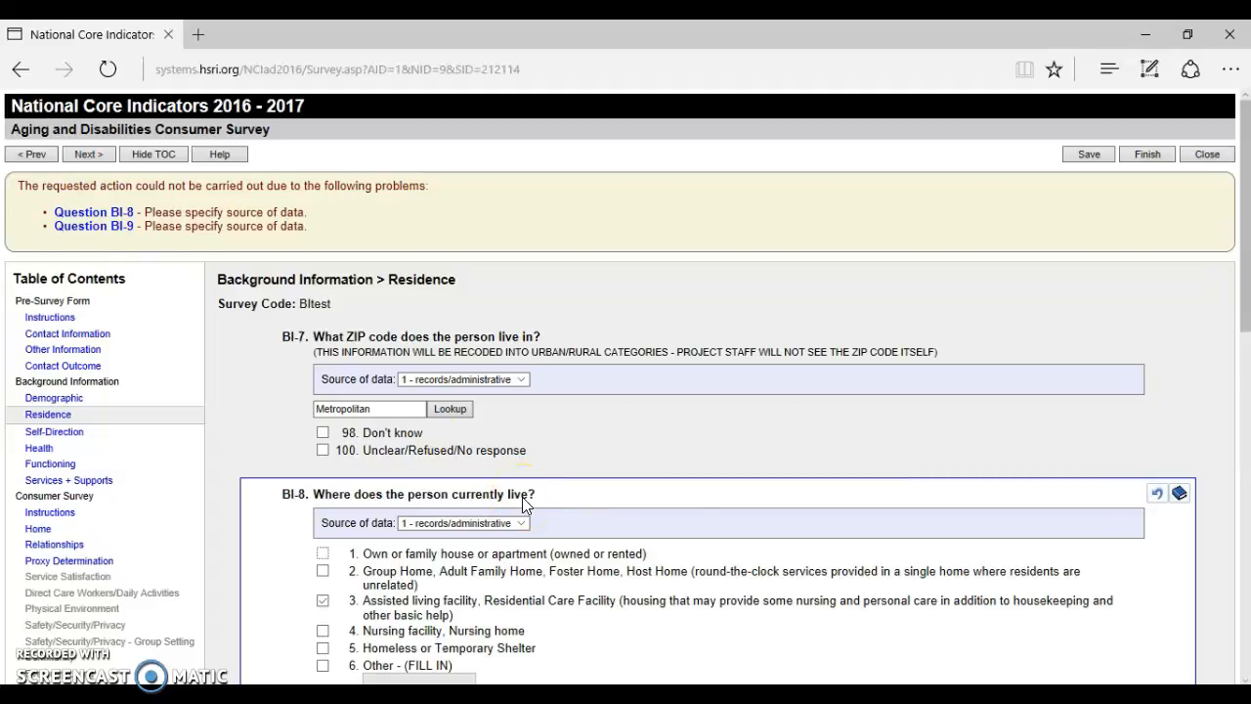
drag(1241, 280, 1241, 390)
click(454, 485)
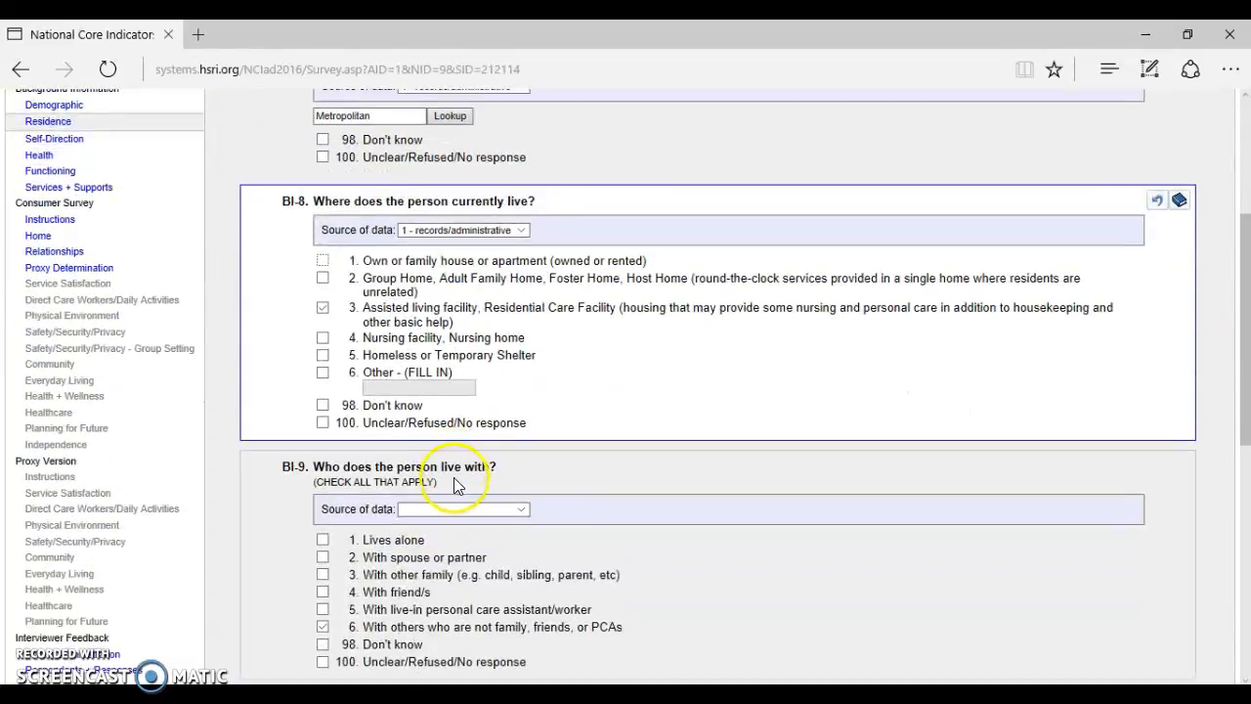
click(452, 509)
click(450, 523)
scroll(1233, 244, up, 3)
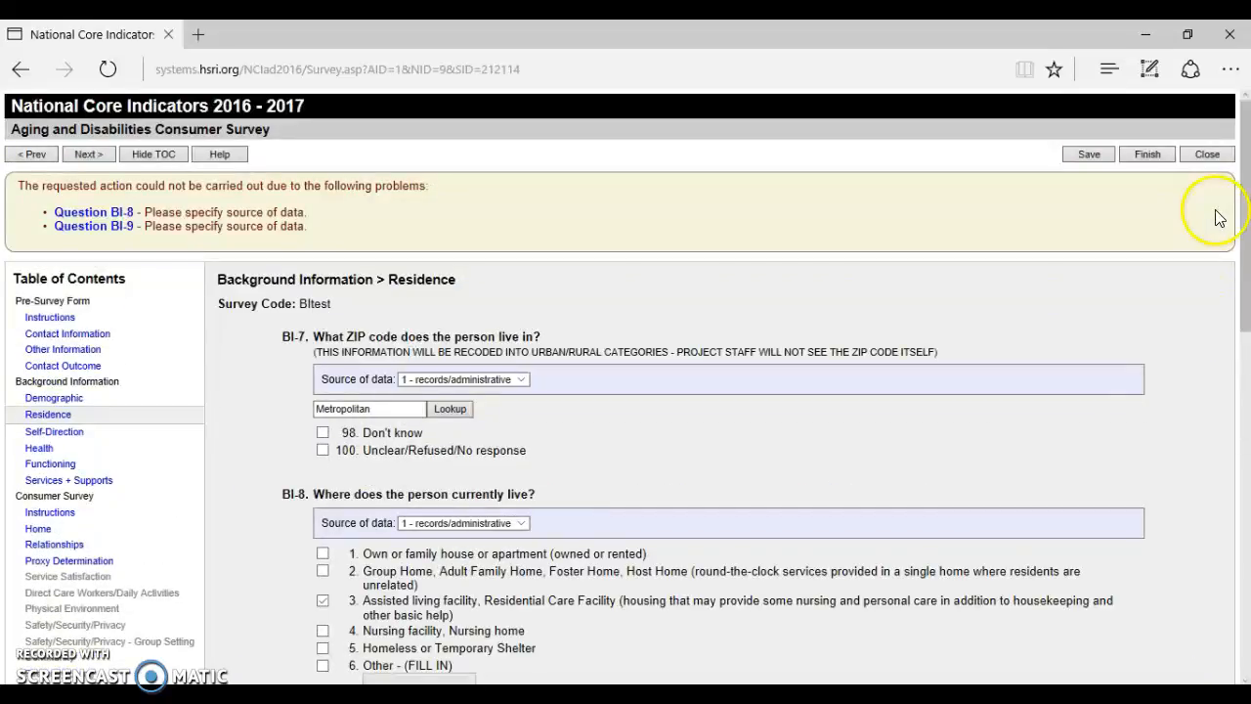
click(89, 159)
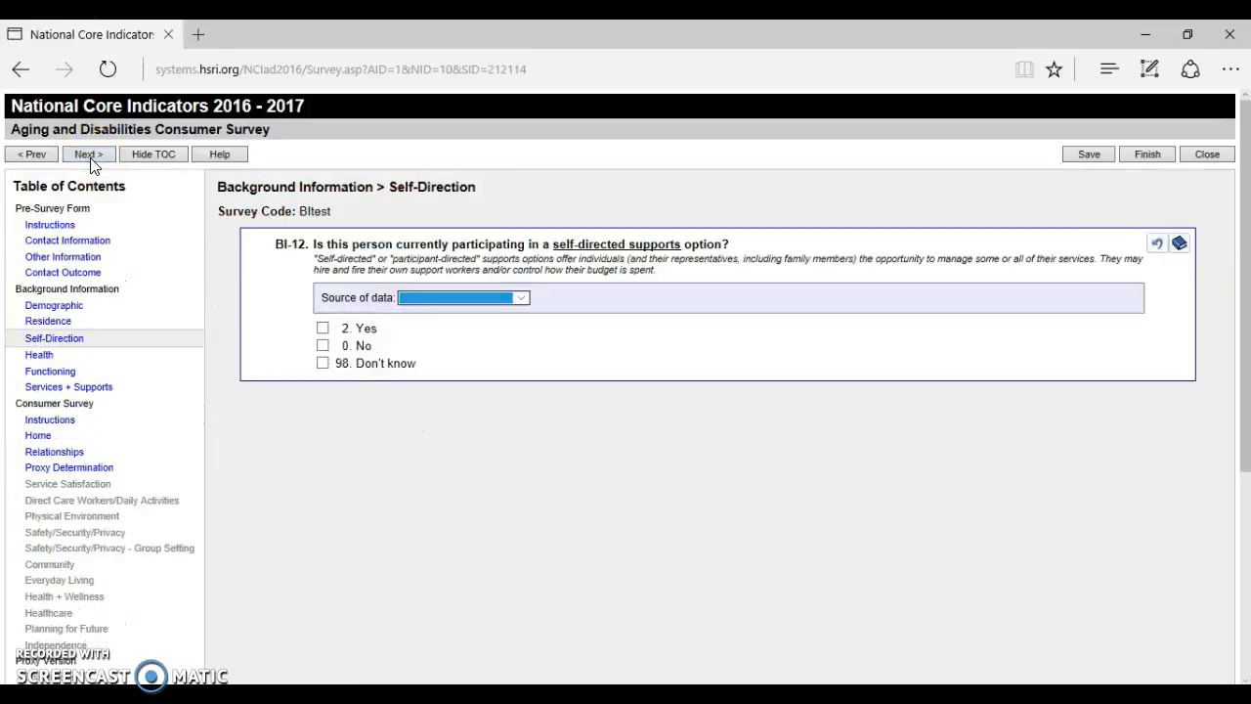
Answer BI-12 Yes with records/administrative source and move to the Health page.
click(455, 300)
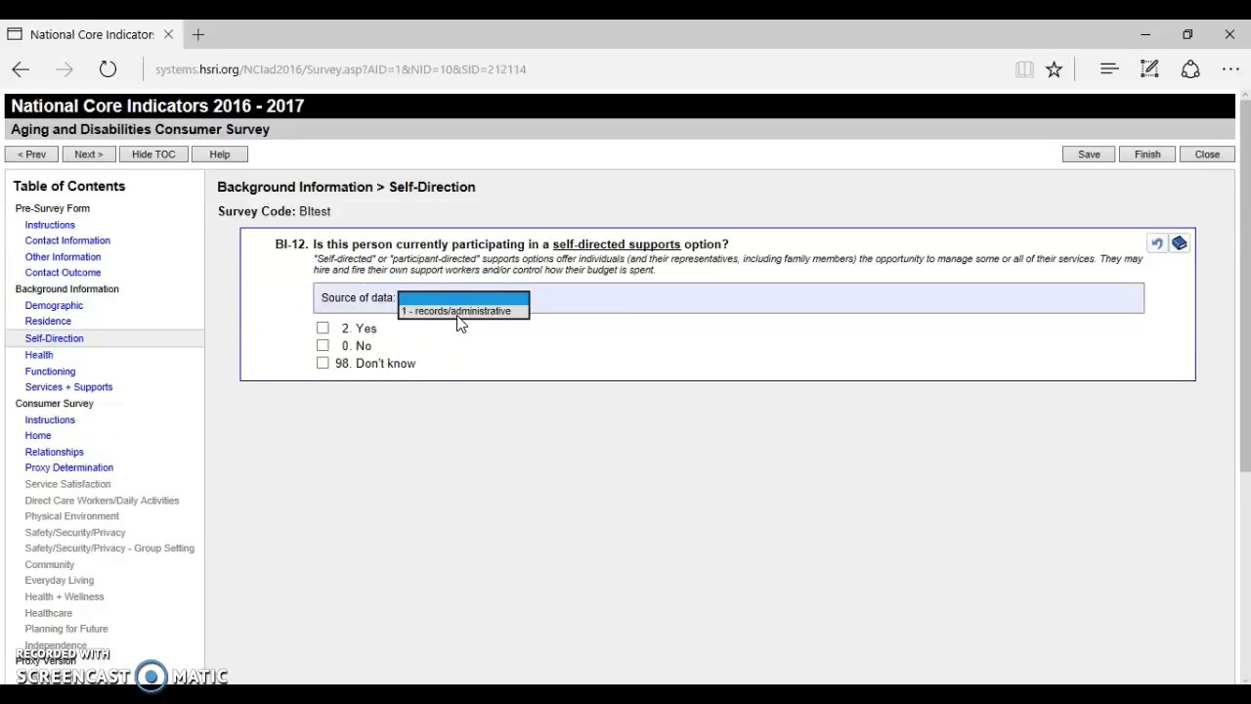
click(460, 313)
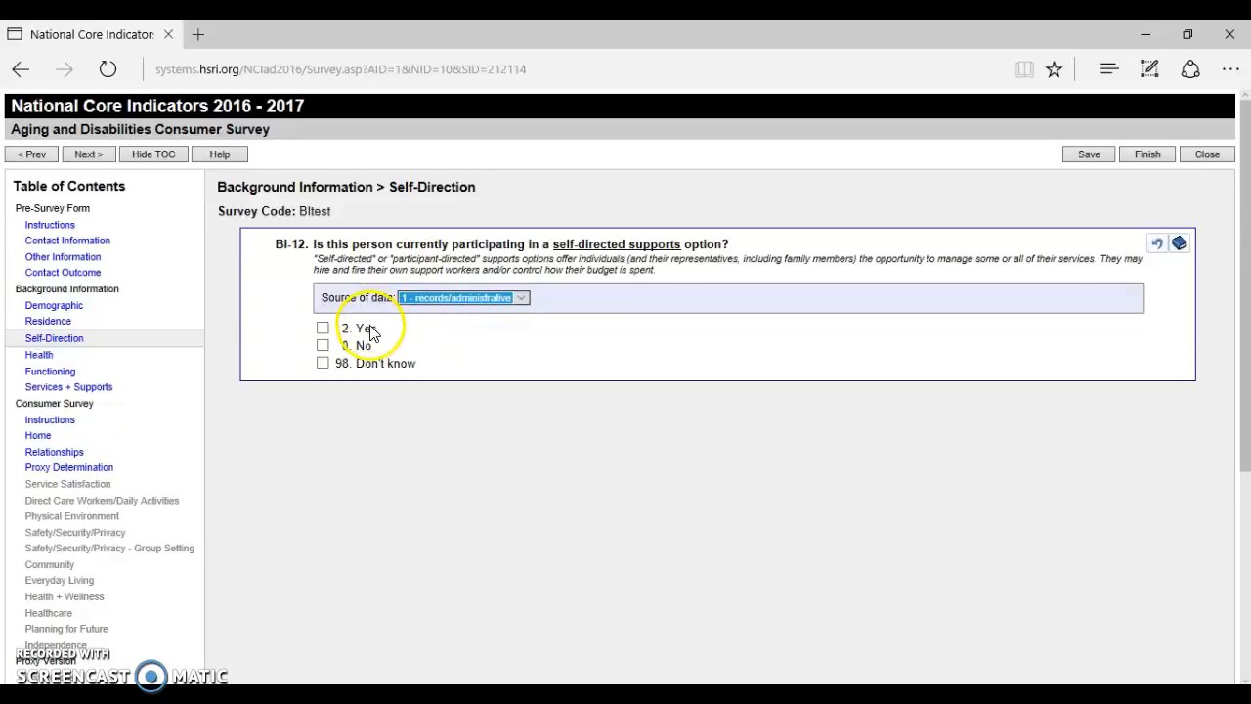
click(367, 331)
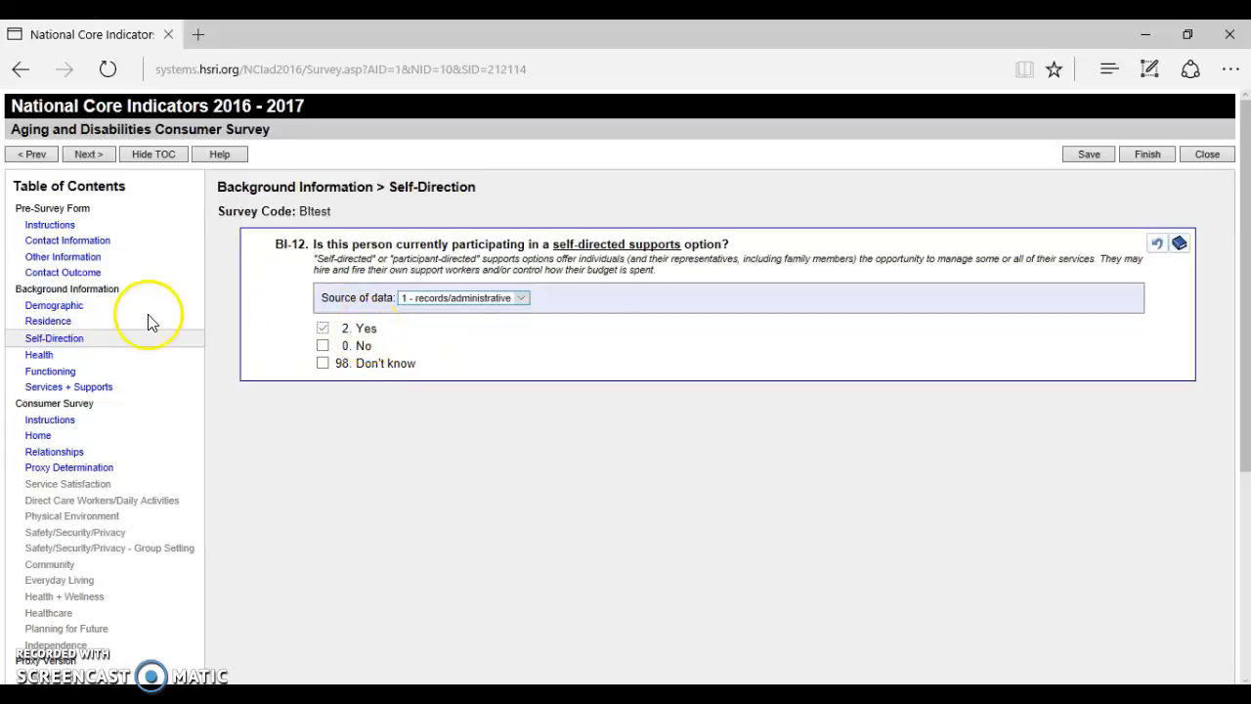
click(88, 154)
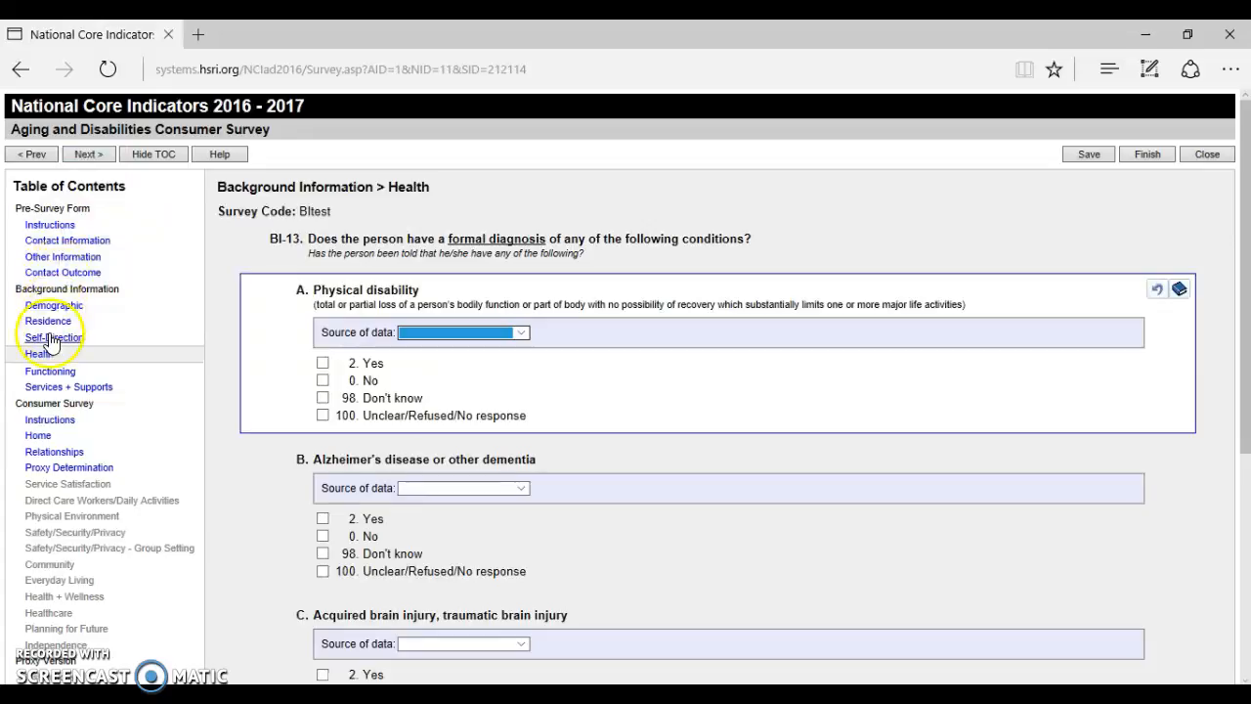
Go to the Services + Supports page and save the survey.
click(58, 387)
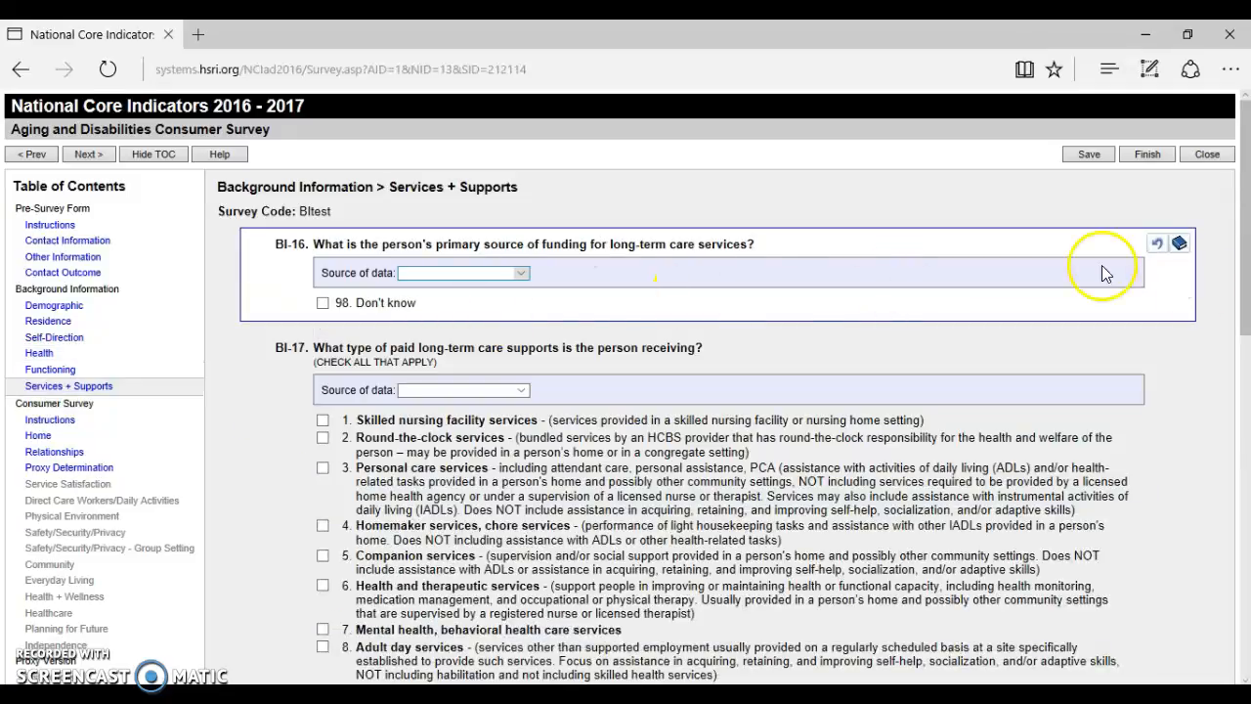
drag(1247, 267, 1247, 625)
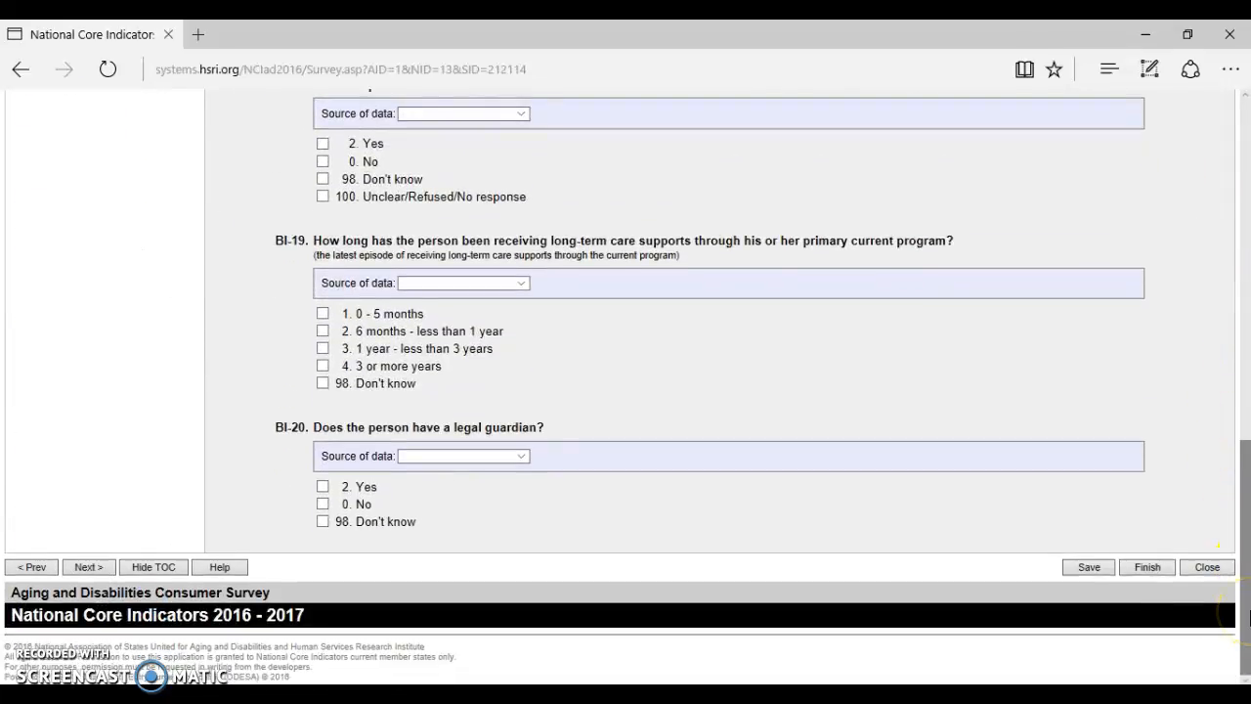
click(1087, 566)
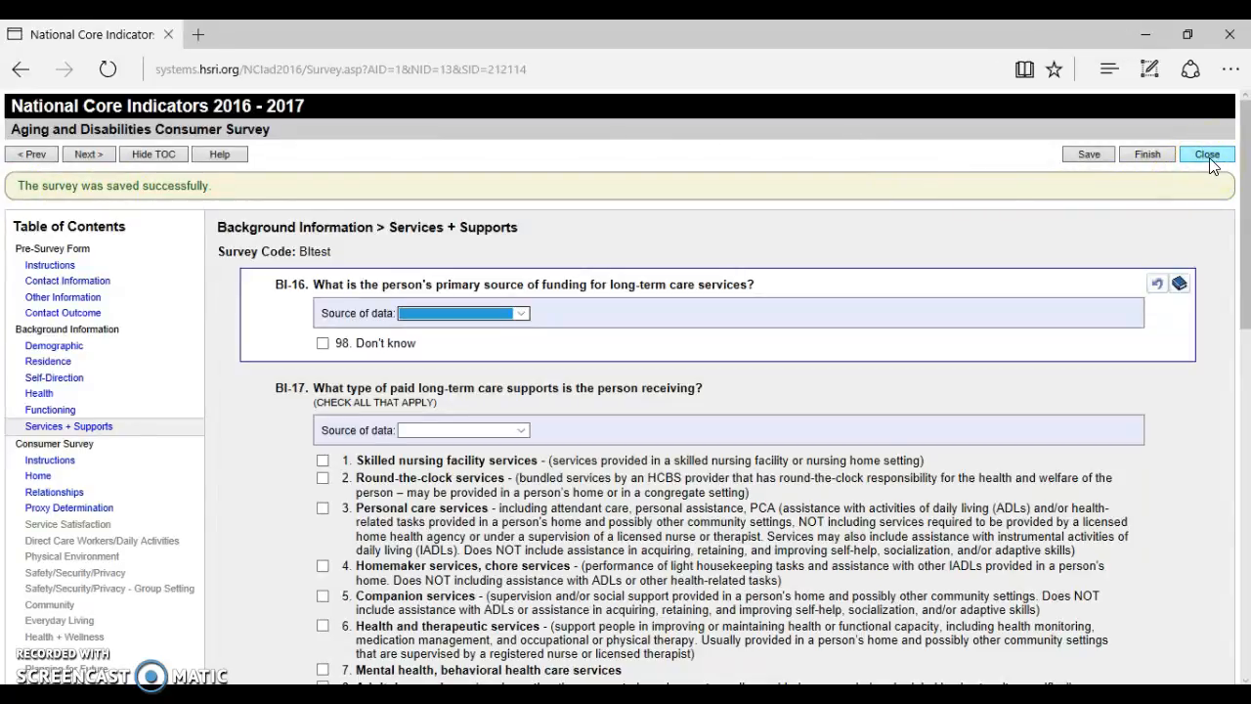
Save the BItest answers and close it, back to the Surveys list showing BItest at 7 answers.
click(1149, 156)
click(1153, 164)
click(1087, 163)
click(1206, 159)
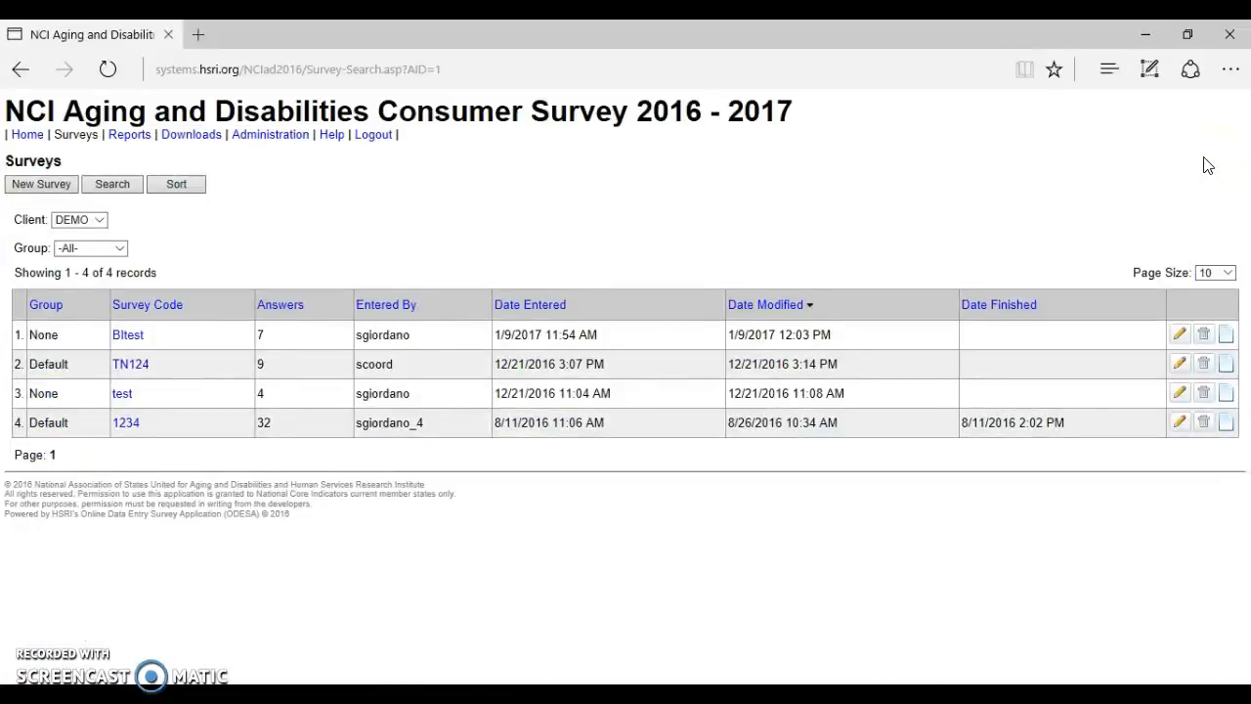
click(140, 325)
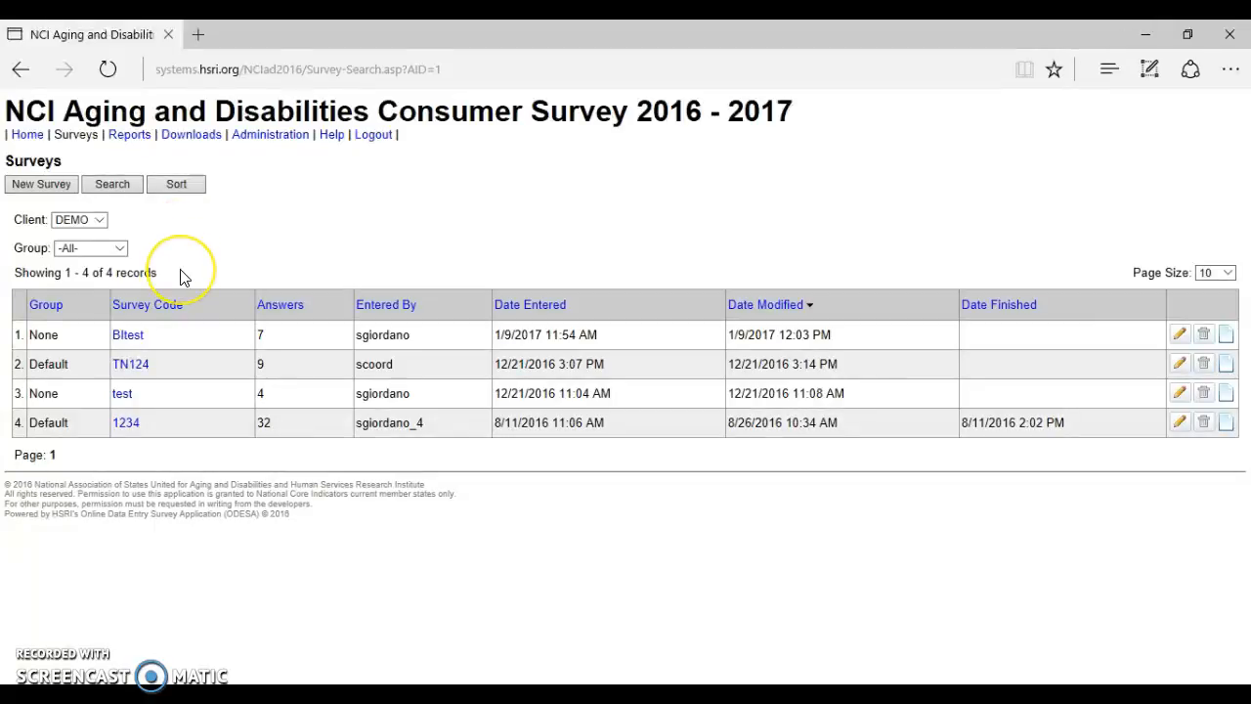
click(138, 342)
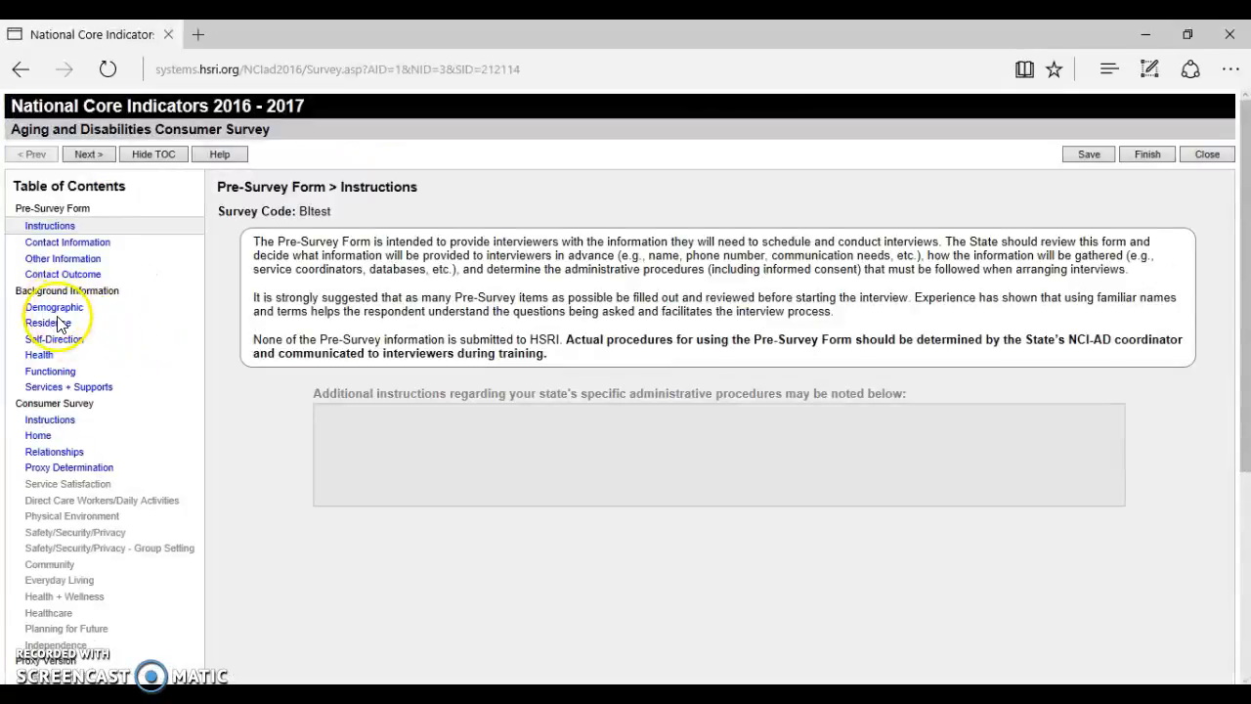
click(1206, 157)
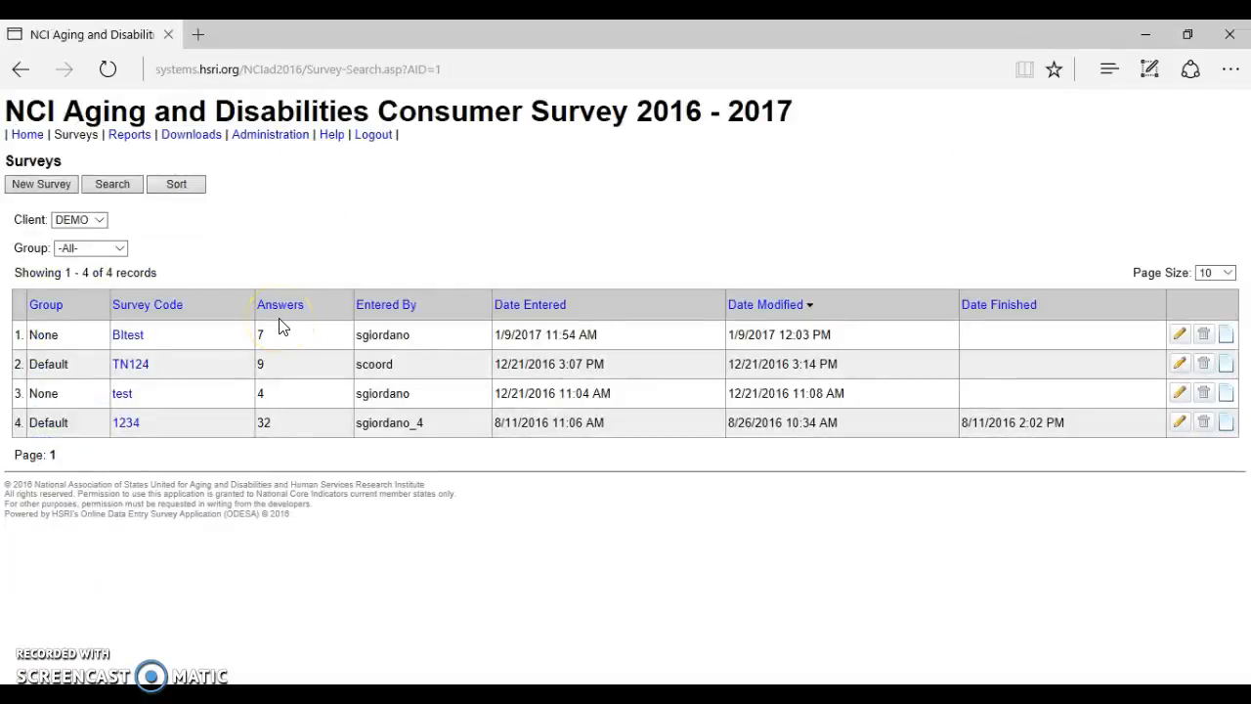
click(117, 192)
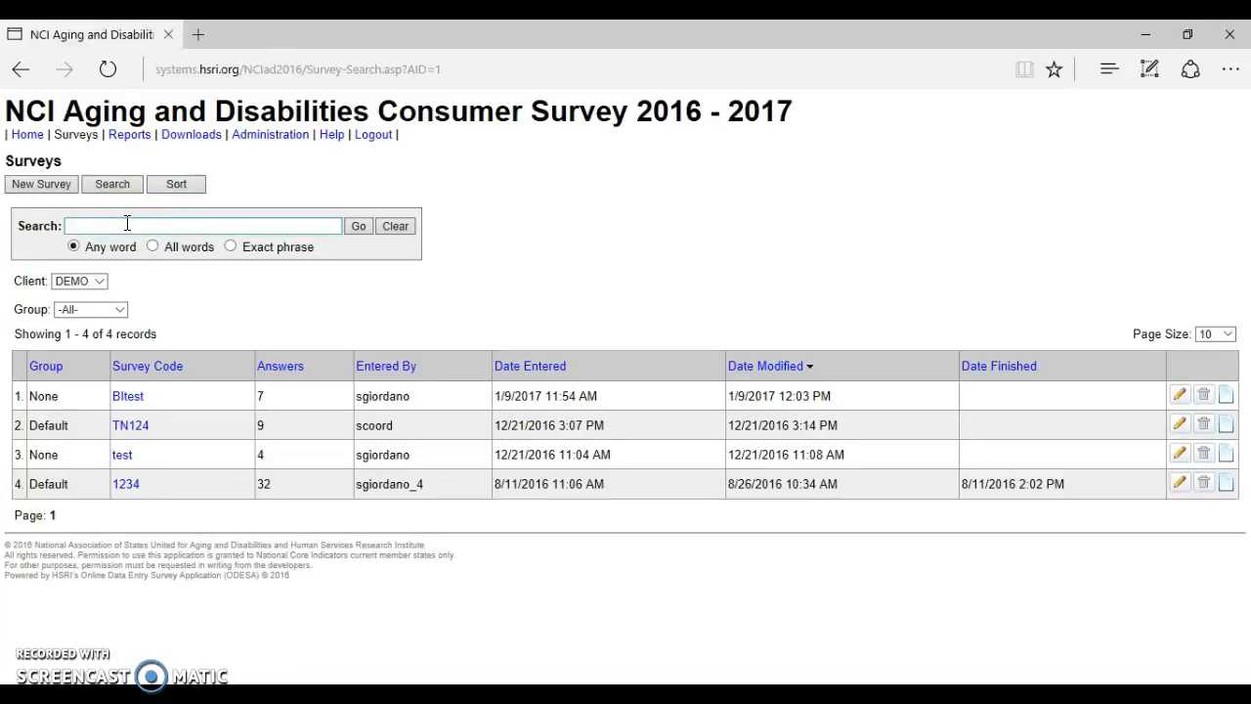
click(127, 222)
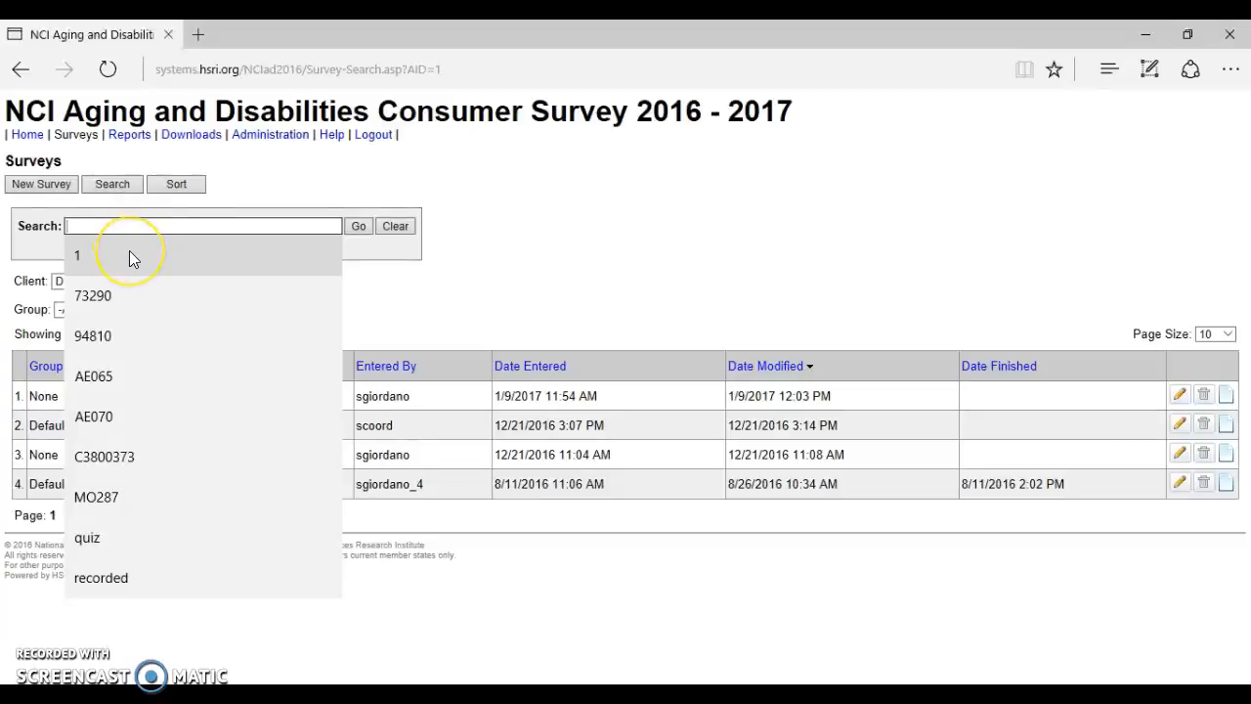
click(129, 255)
click(359, 226)
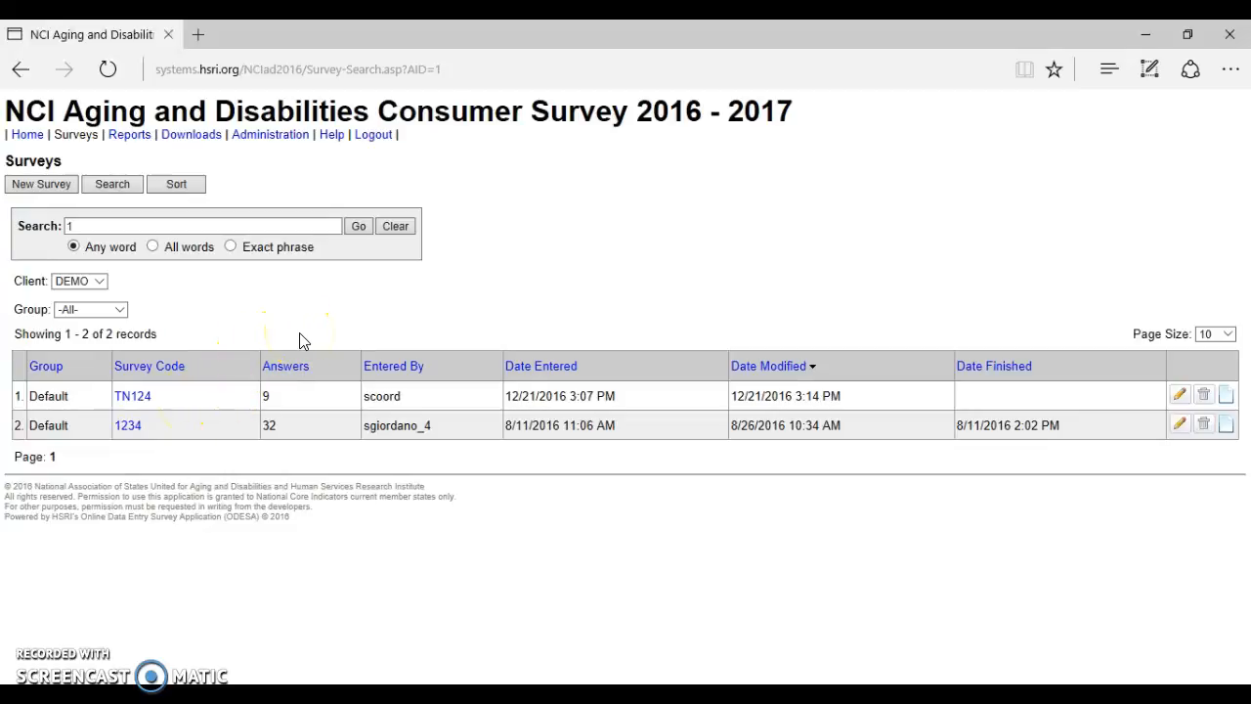
click(393, 232)
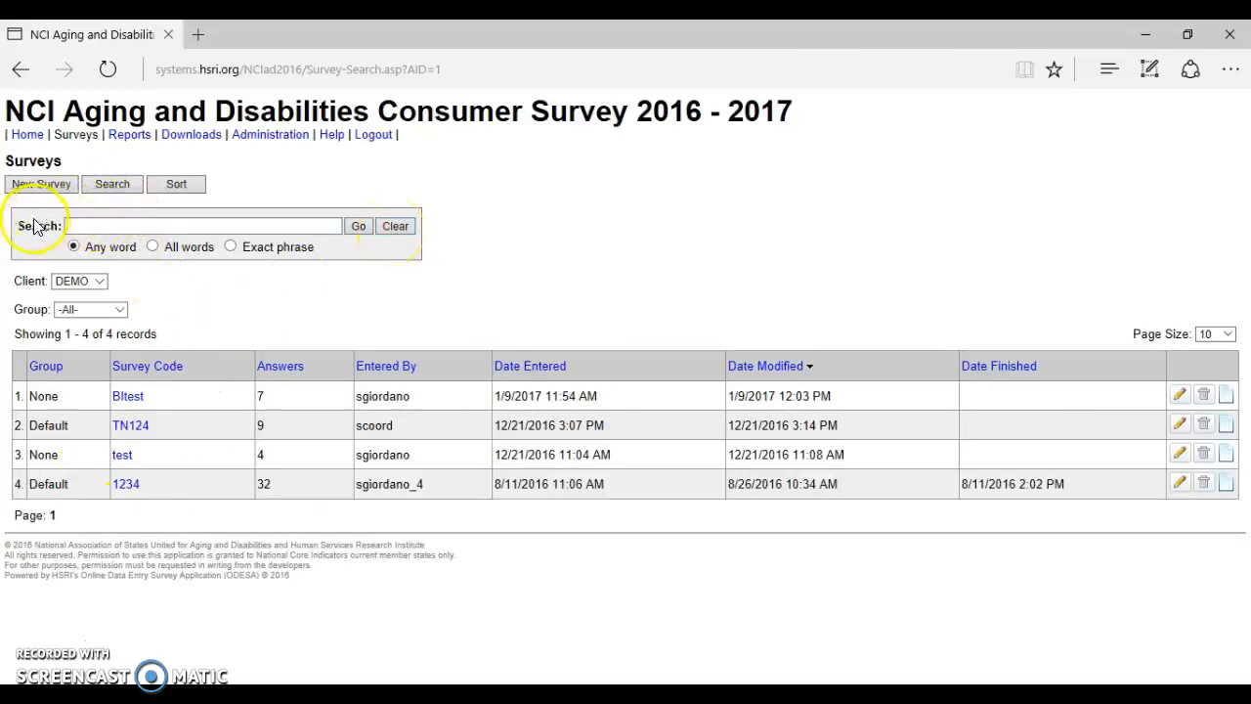
click(106, 185)
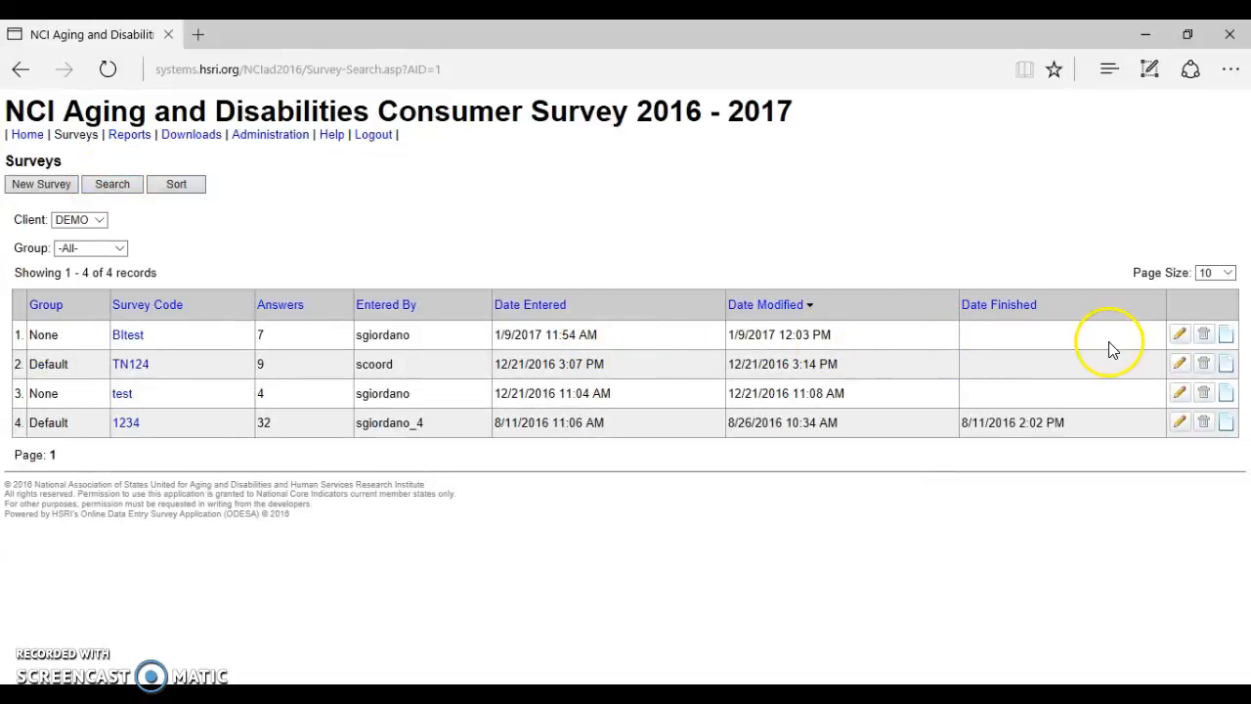
Edit BItest's details: empty the Region, change the Survey Code to BItest123, and save.
click(1177, 342)
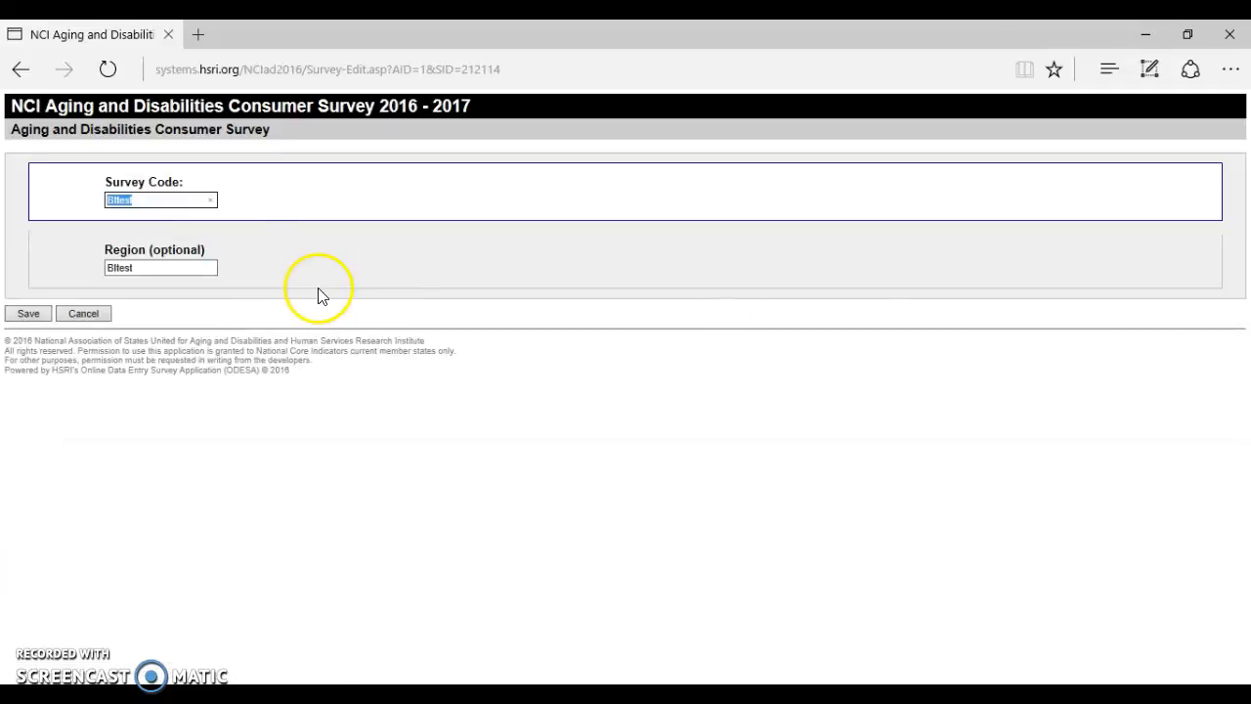
click(150, 263)
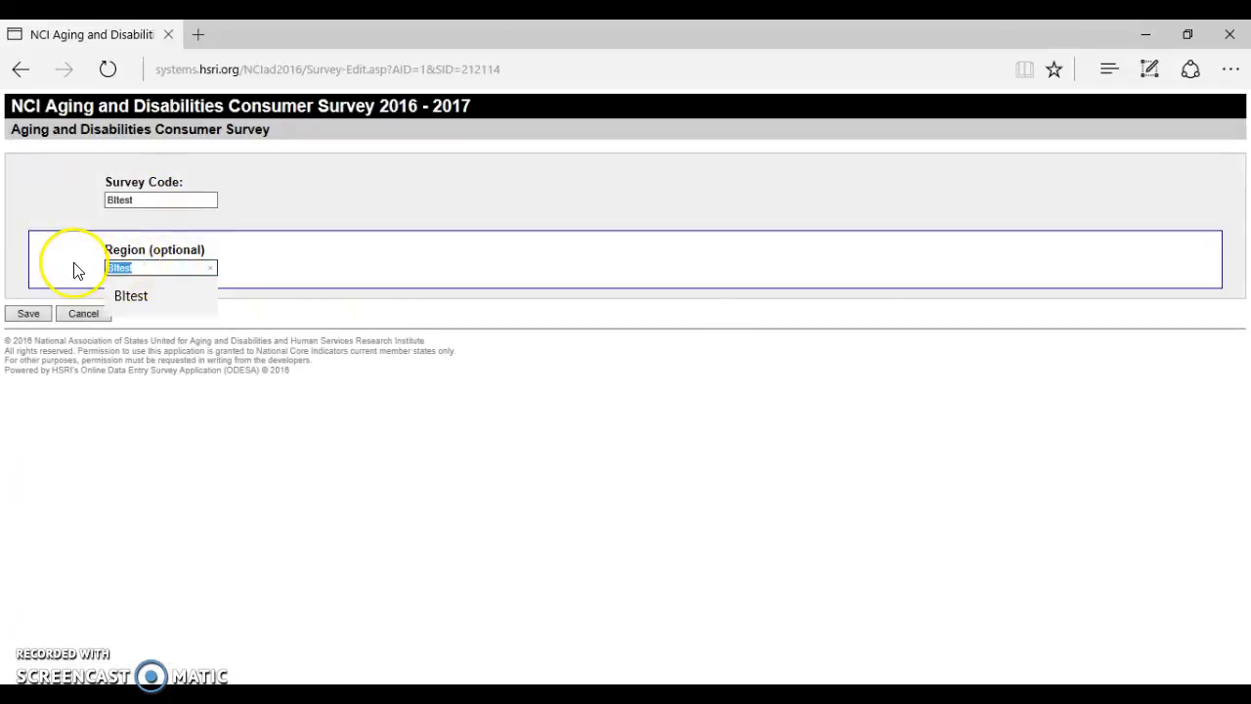
key(BackSpace)
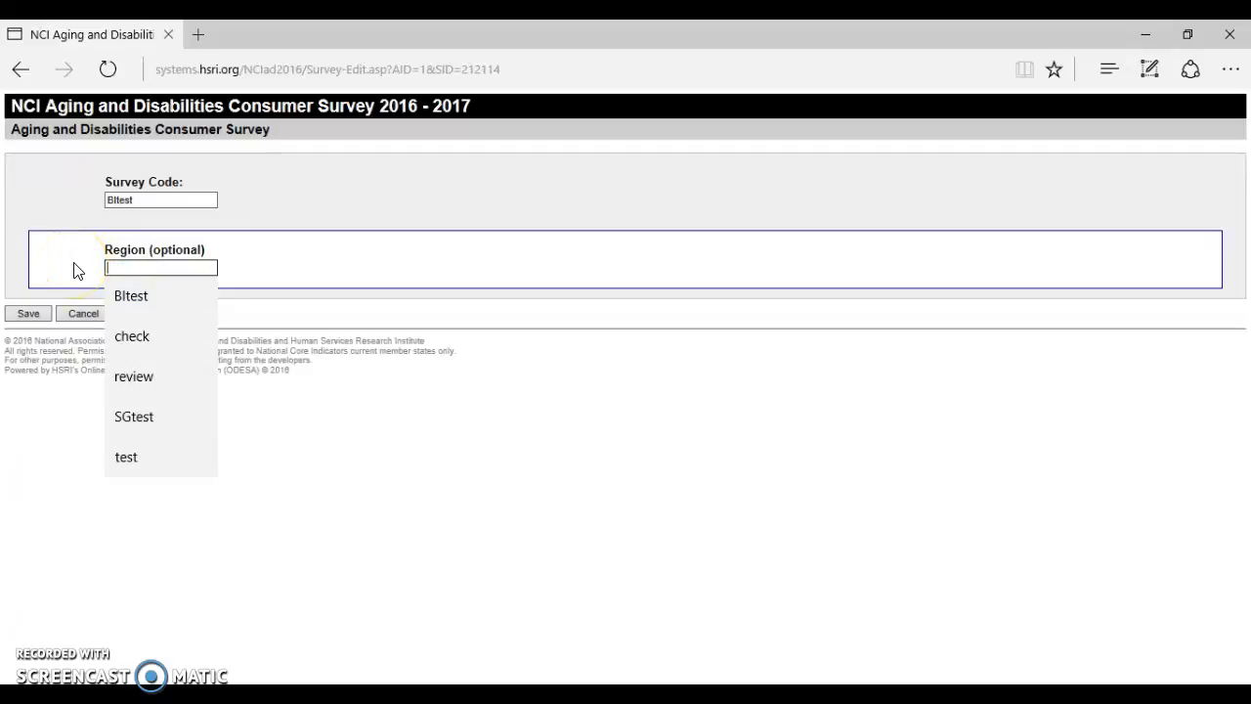
click(131, 297)
click(211, 270)
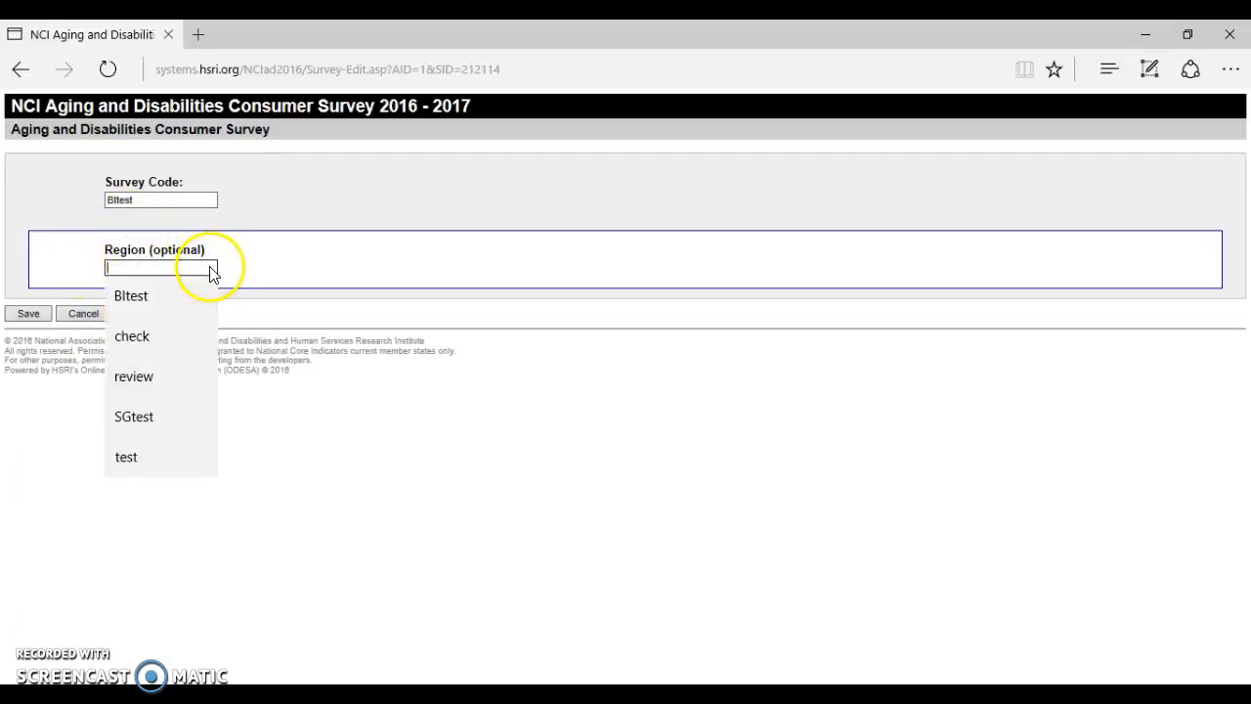
click(163, 203)
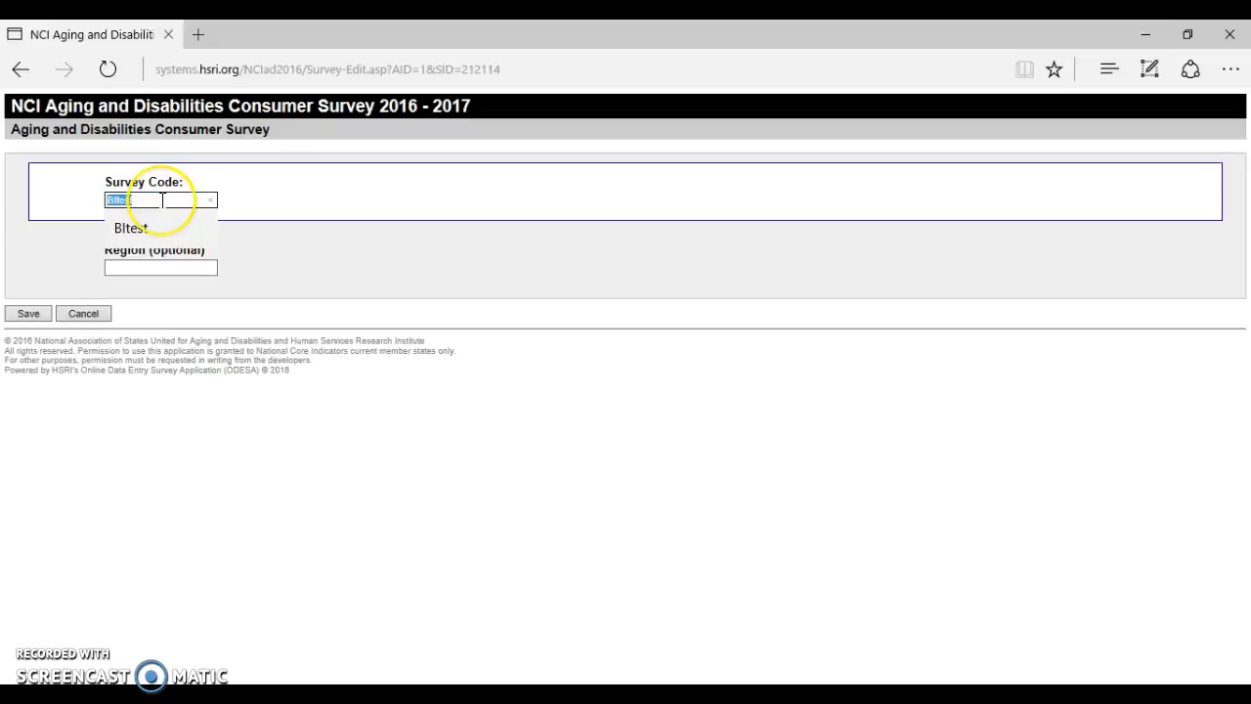
key(End)
text(123)
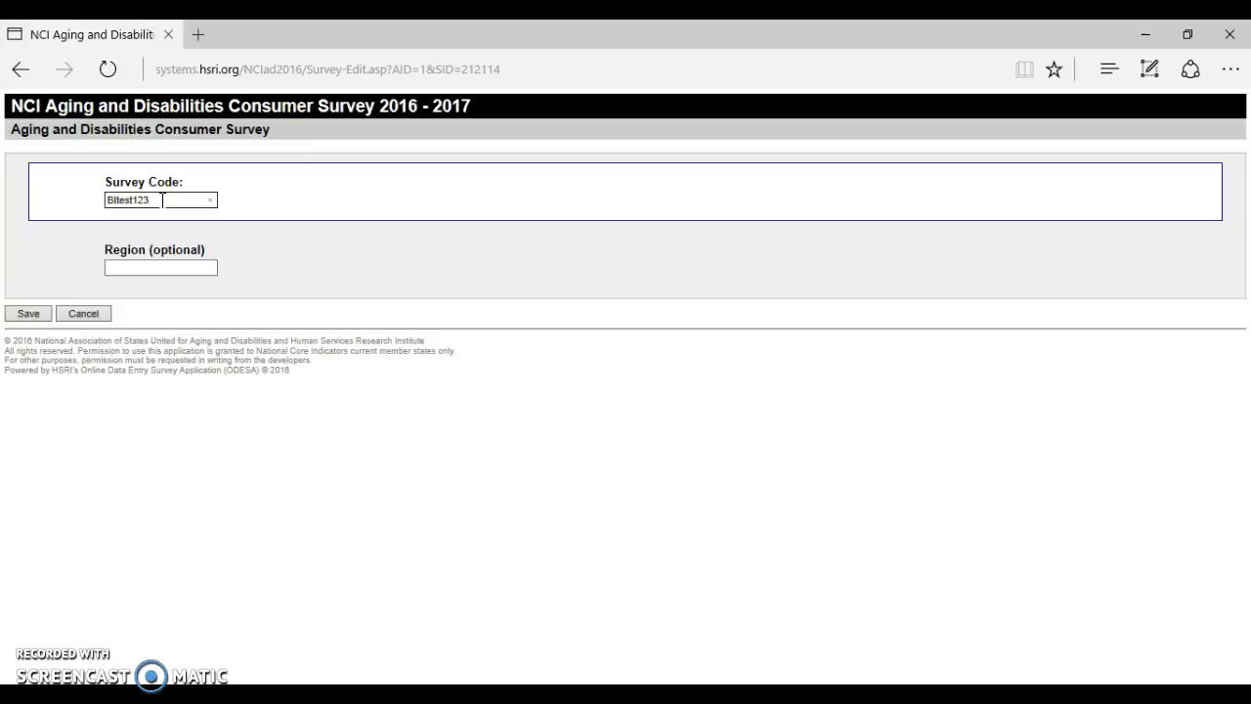
click(25, 313)
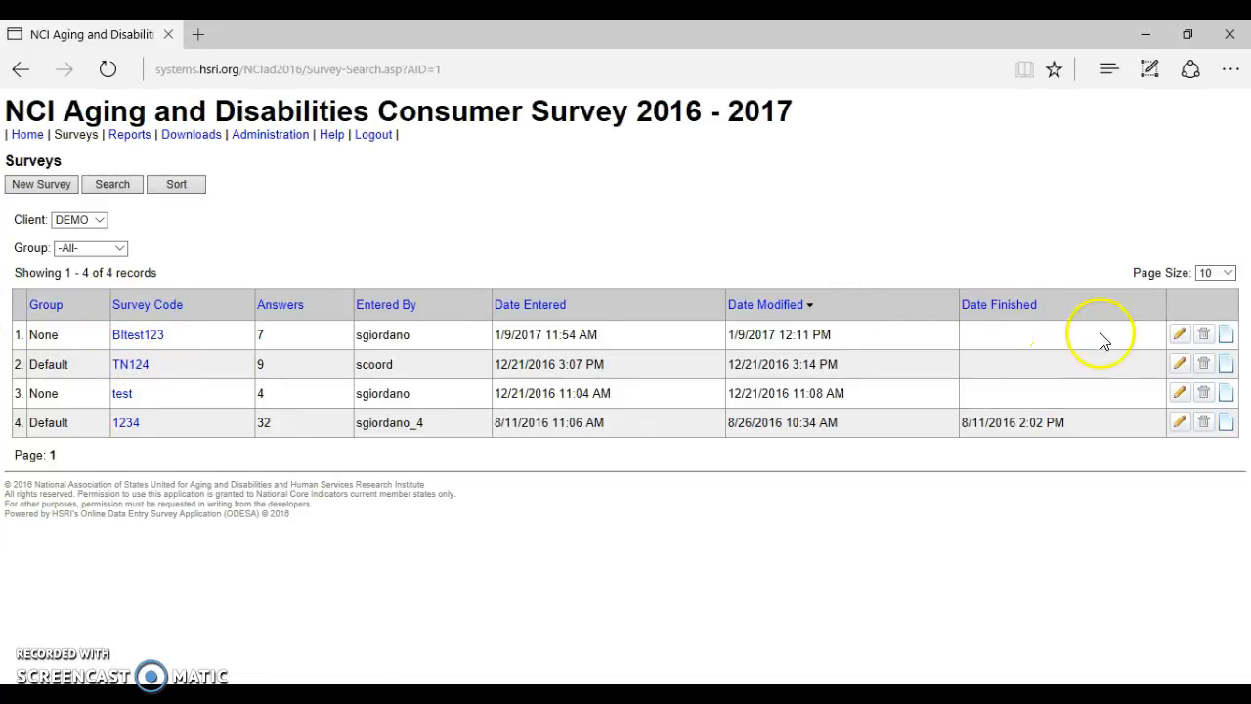
click(1226, 337)
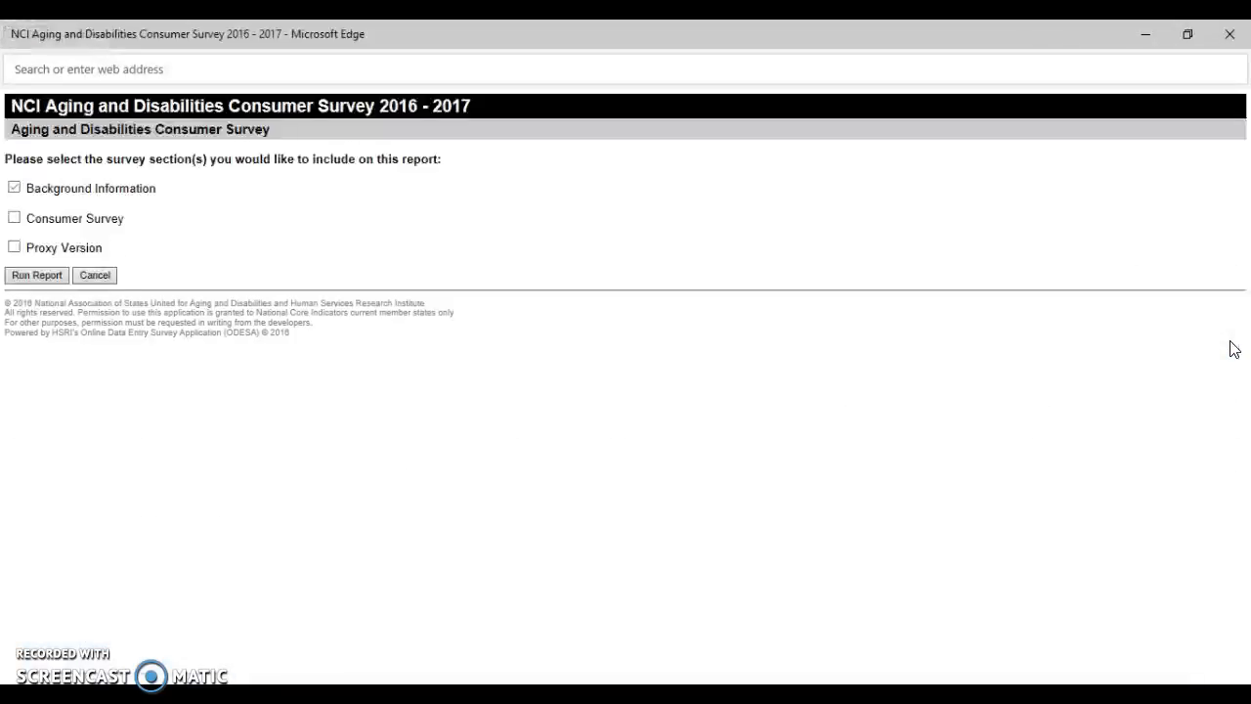
click(682, 358)
click(154, 282)
click(33, 277)
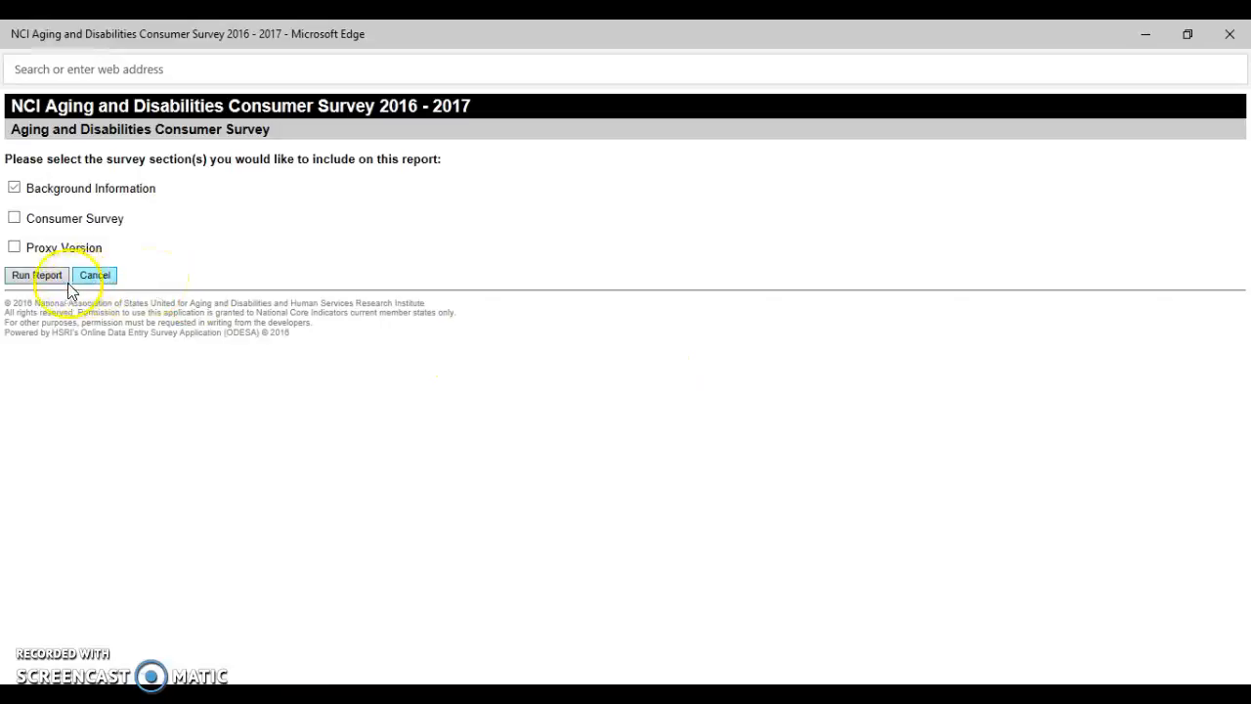
click(49, 315)
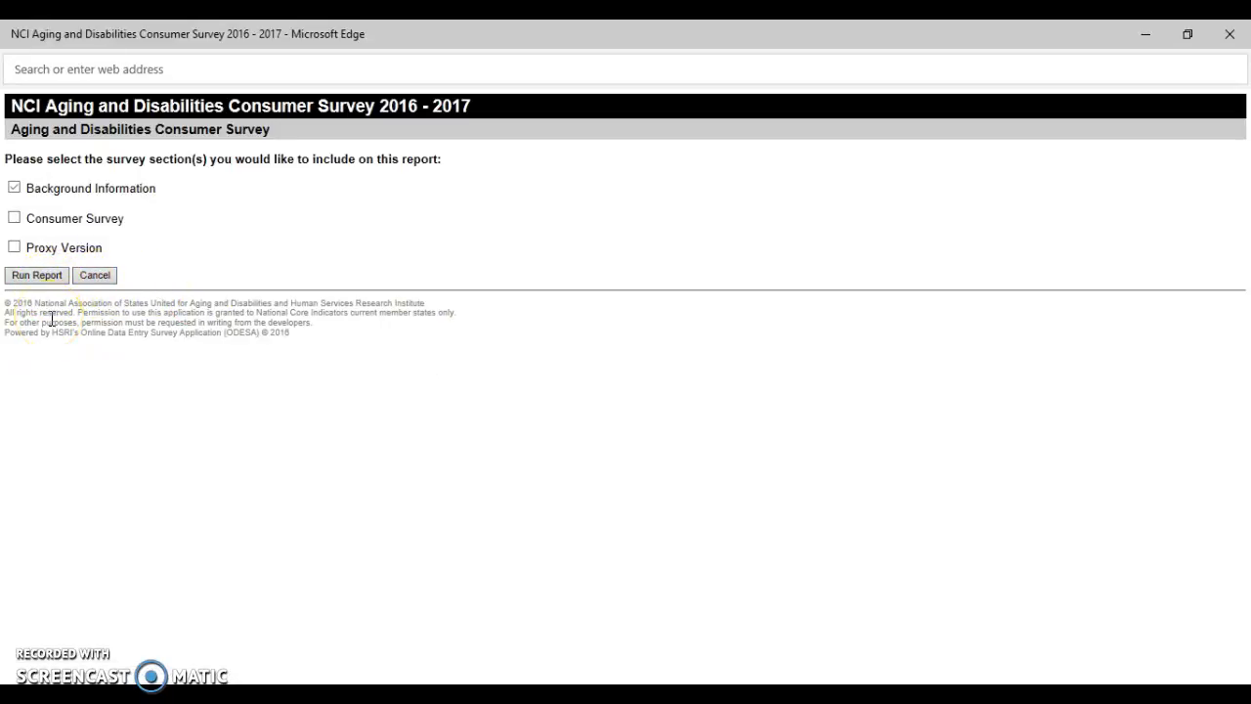
click(50, 330)
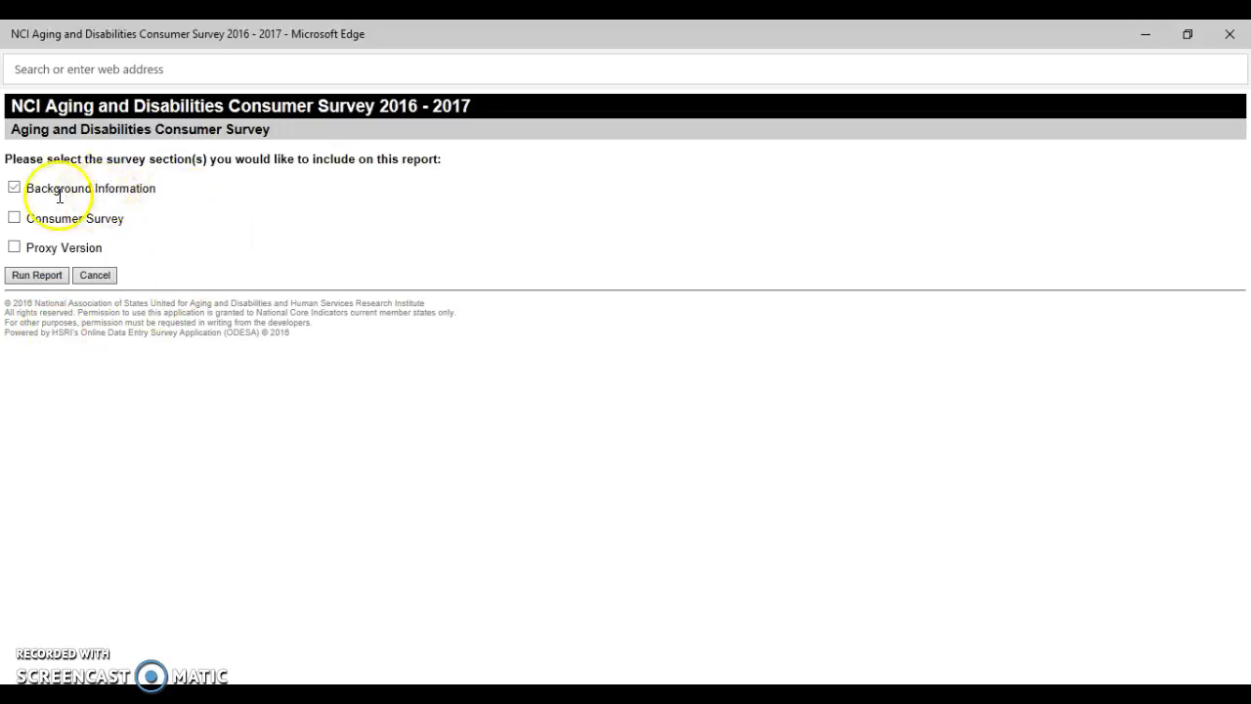
click(32, 278)
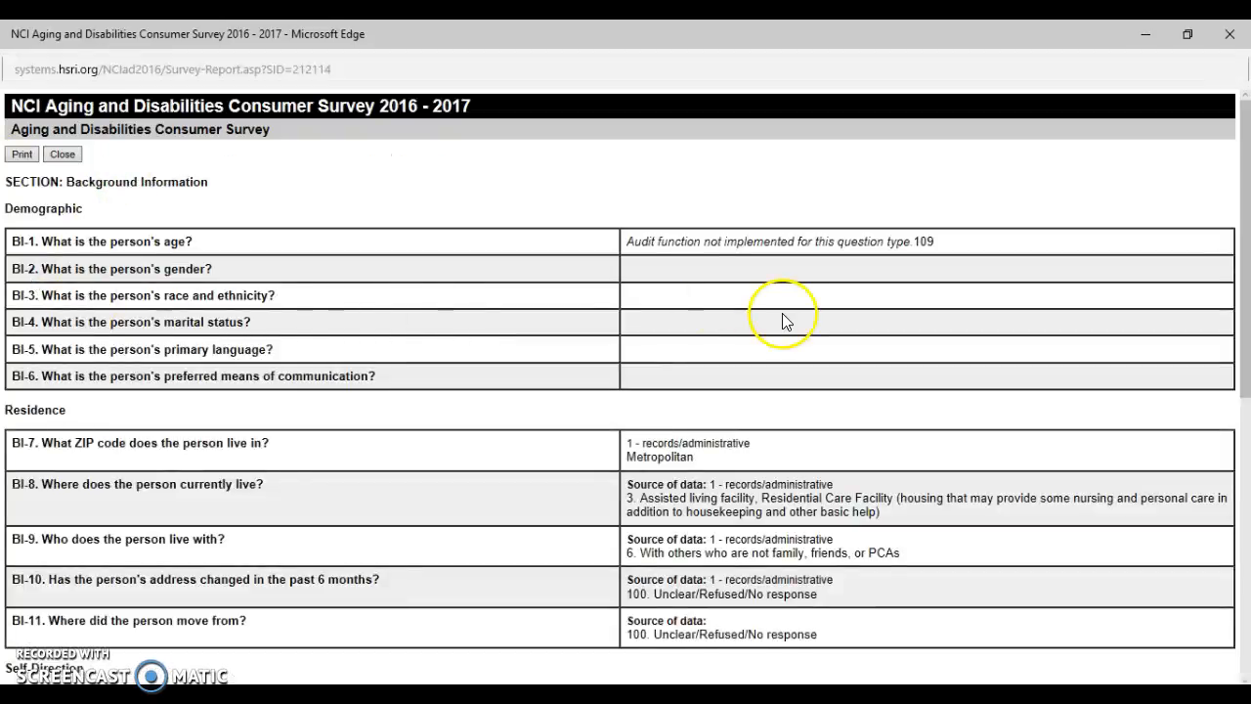
scroll(1246, 283, down, 2)
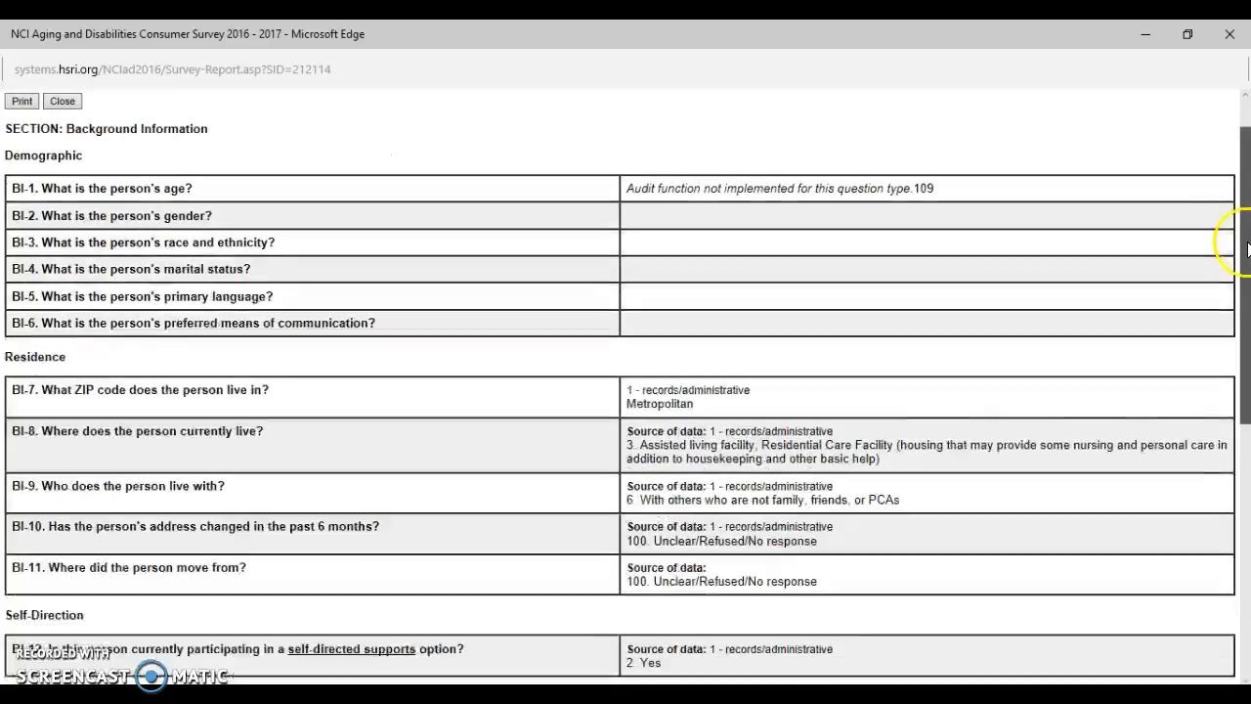
scroll(1246, 283, up, 2)
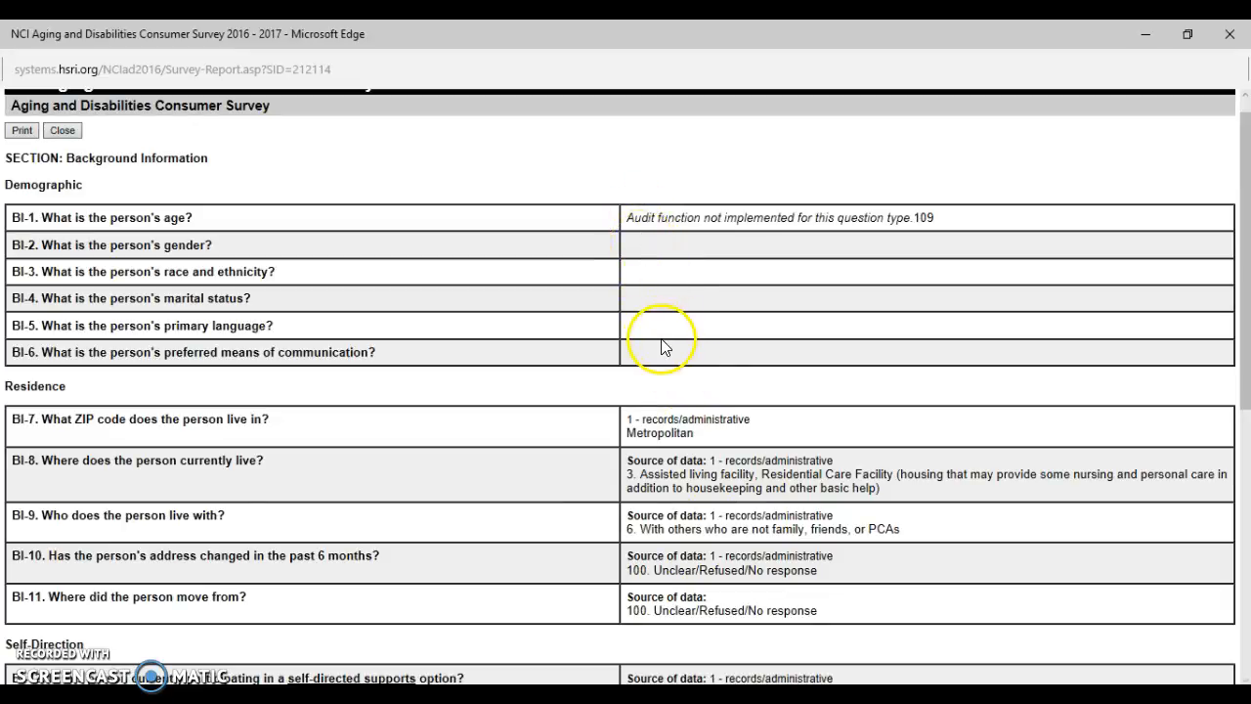
click(54, 130)
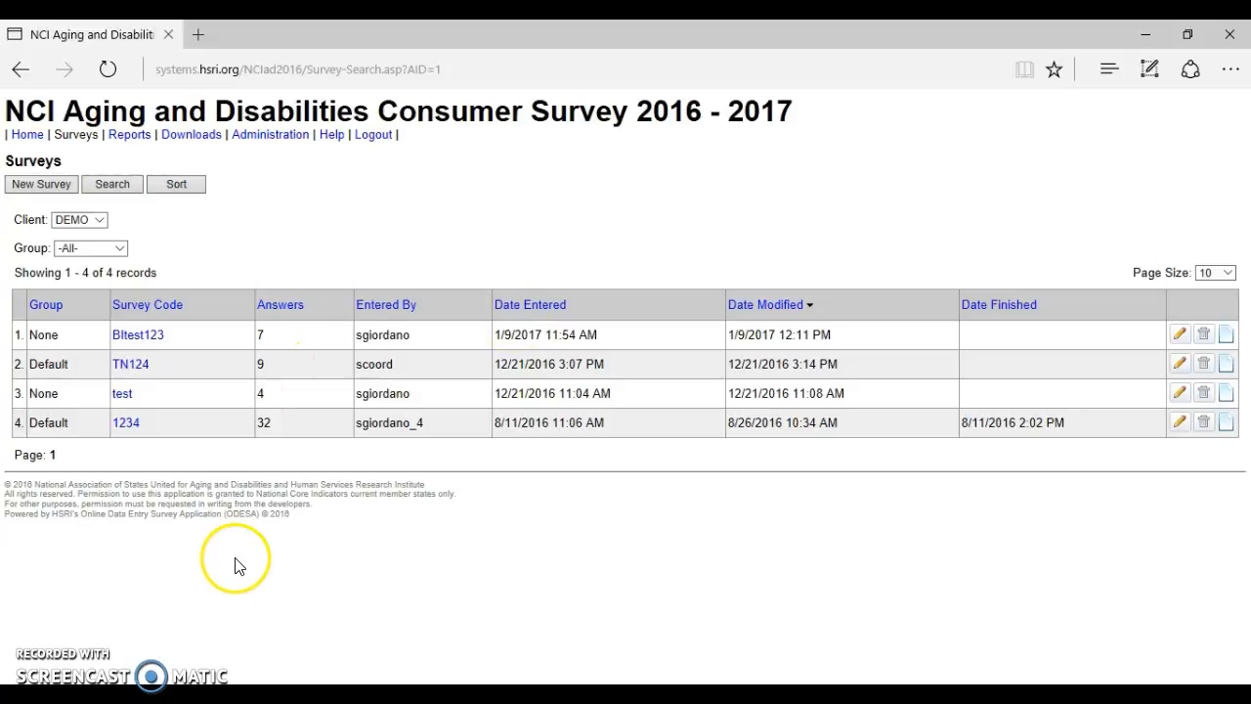
click(39, 653)
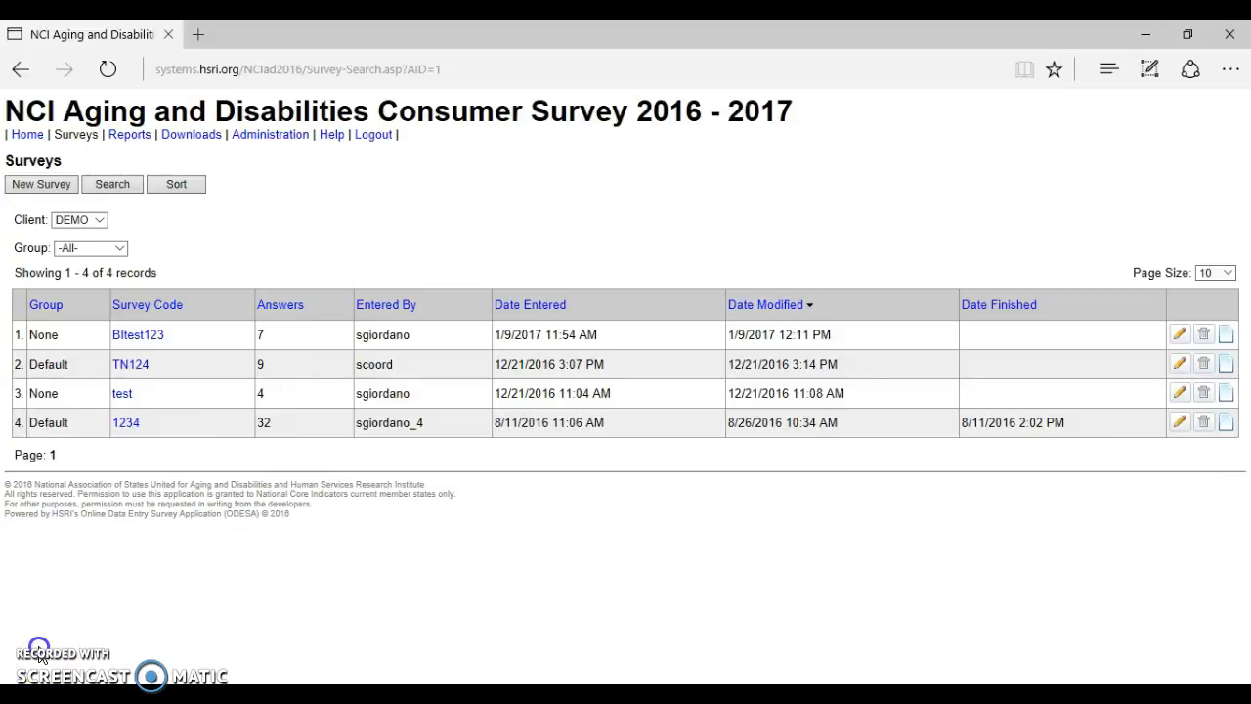